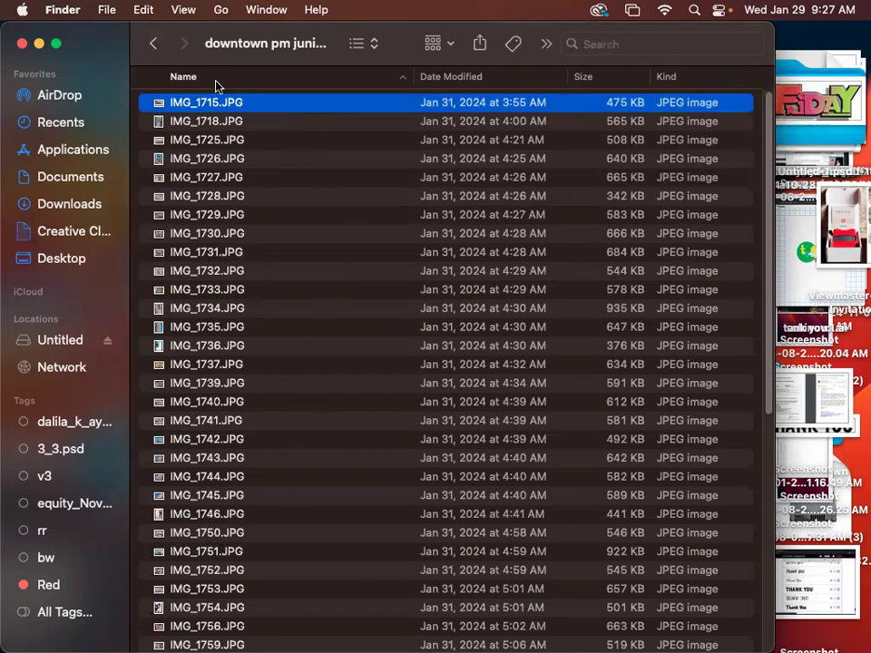
Select the photos from IMG_1715.JPG through IMG_1751.JPG and open them all in Preview.
shift+click(201, 552)
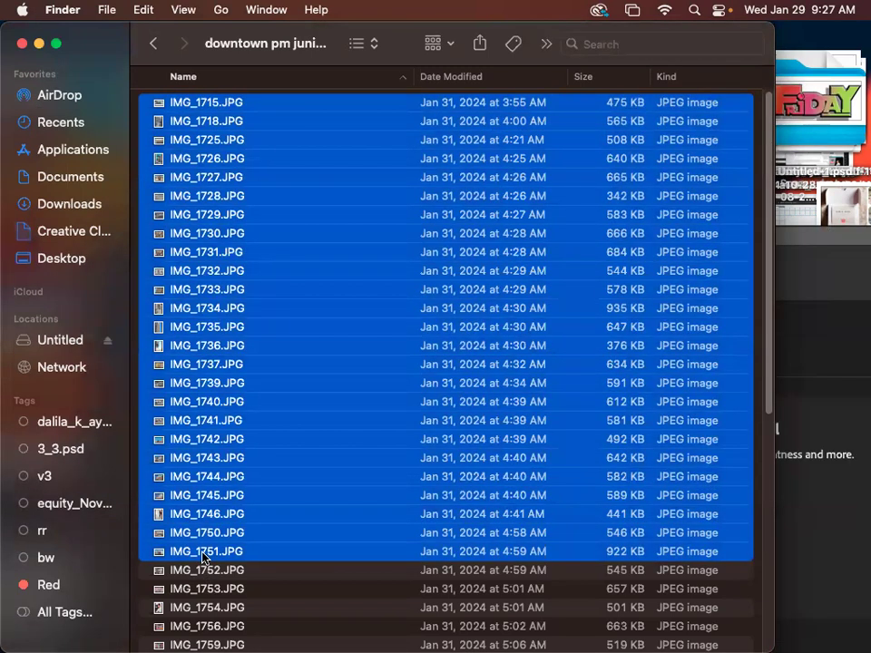
right_click(201, 553)
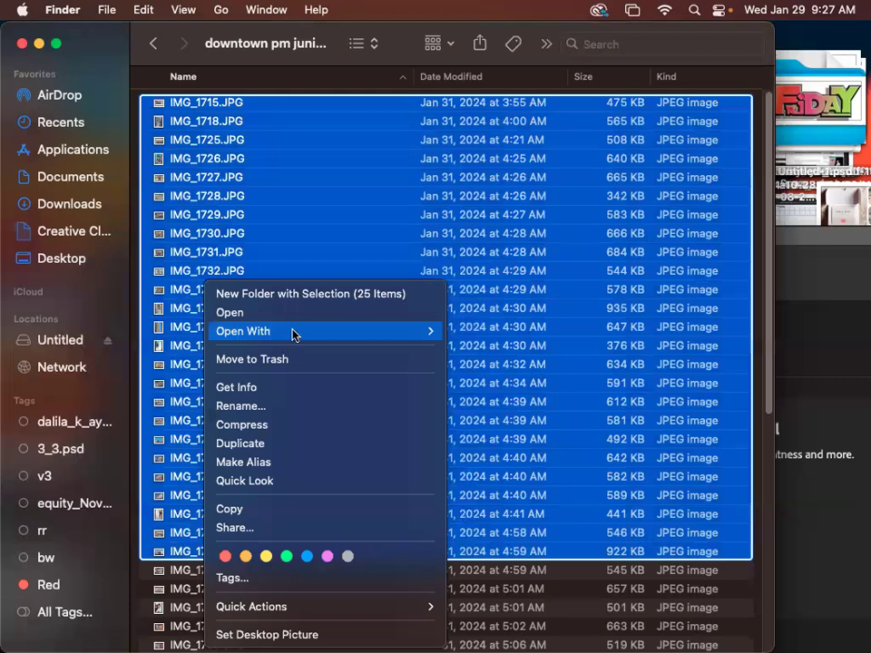
mouse_move(302, 334)
click(474, 332)
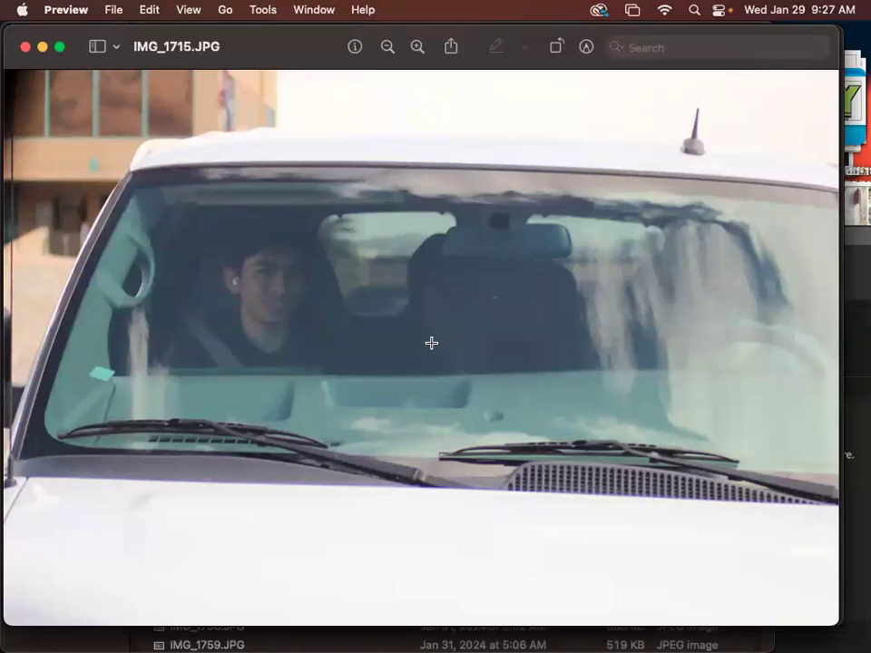
Close the separate IMG_1715.JPG window and reposition the window holding the other photos.
click(25, 47)
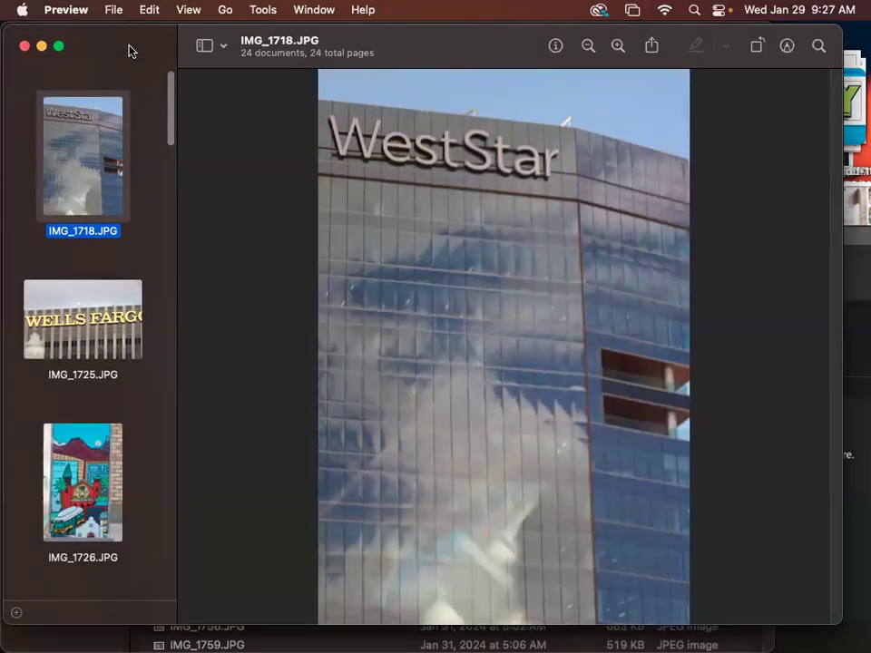
drag(131, 46, 239, 113)
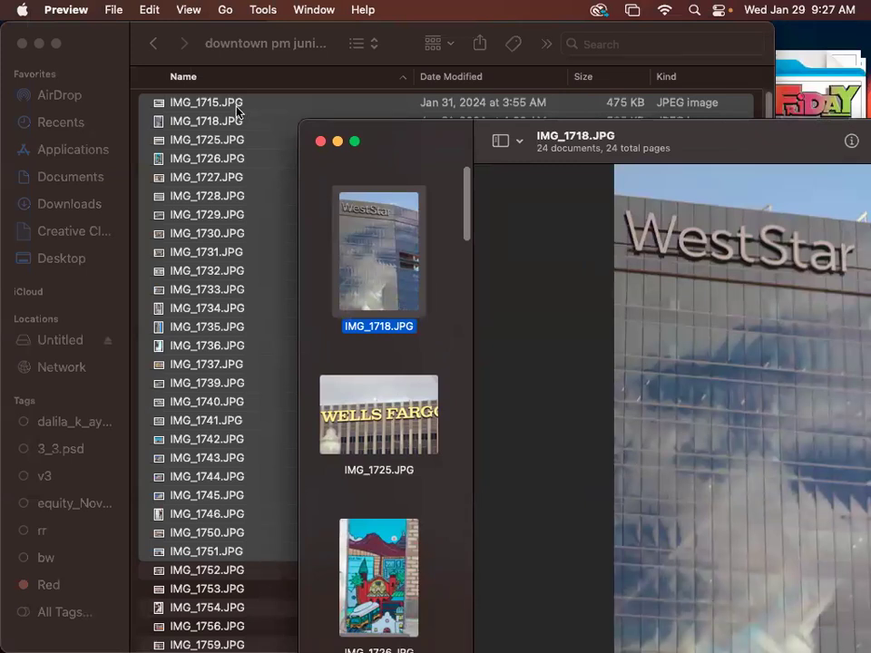
drag(426, 147, 164, 39)
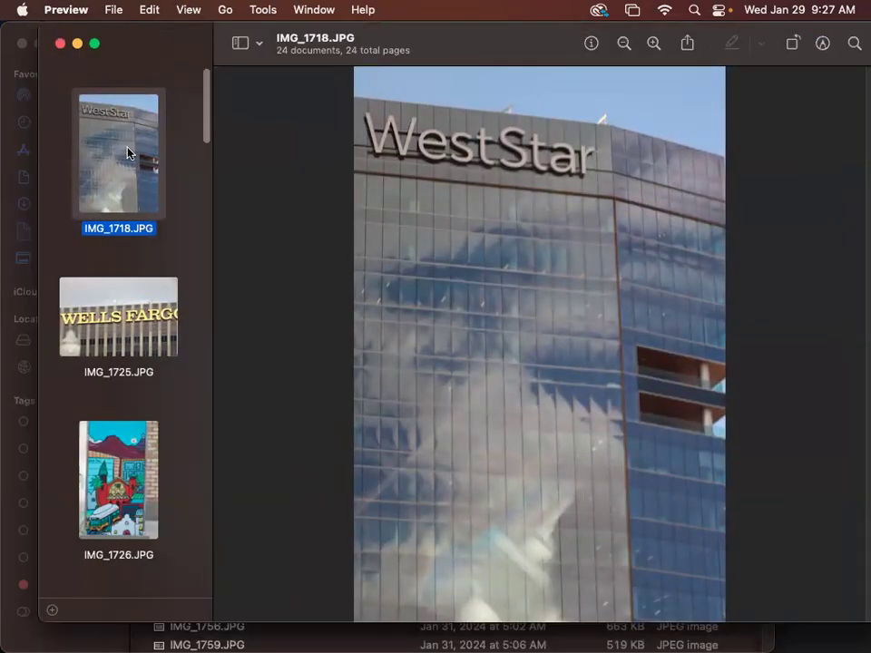
Browse the opened photos one by one from IMG_1718.JPG to the final one, IMG_1751.JPG.
key(Down)
key(Up)
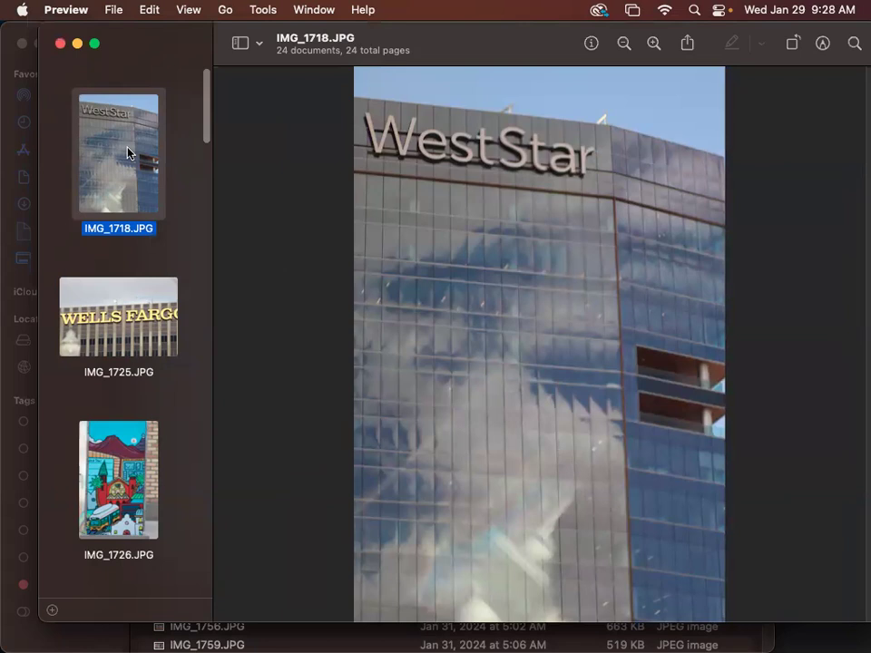
key(Down)
key(Down)
key(Down)
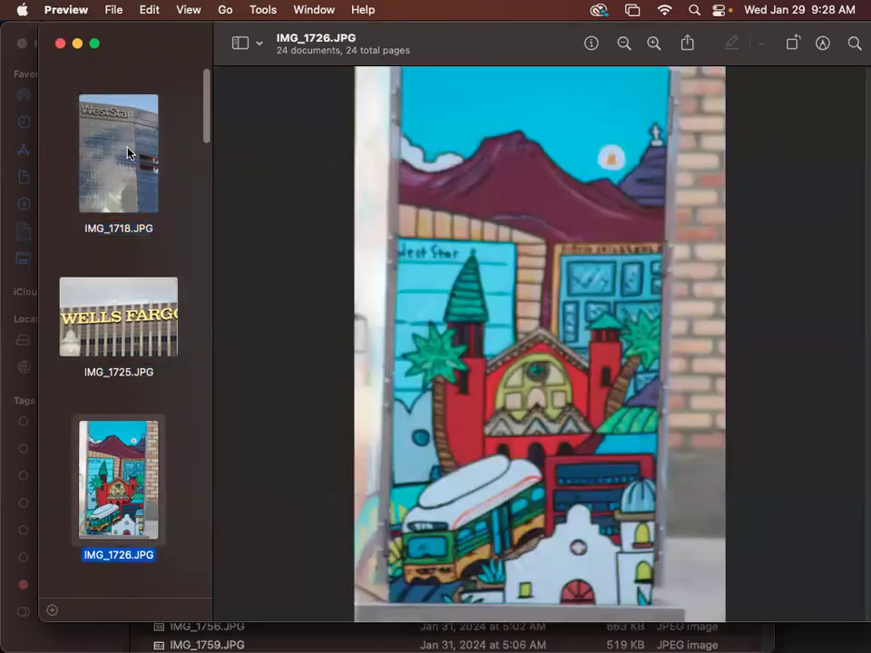
key(Down)
key(Down)
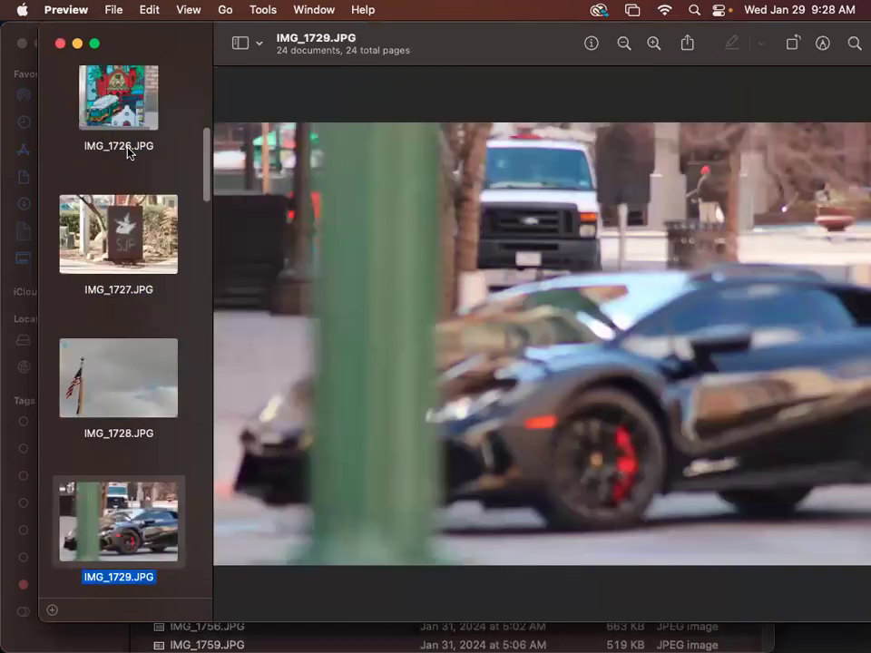
key(Down)
key(Up)
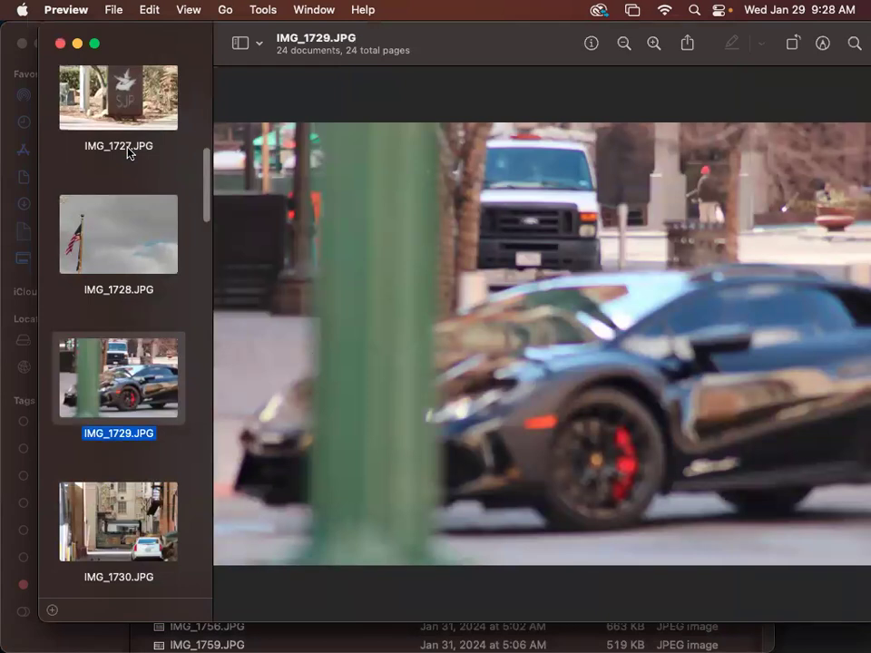
key(Down)
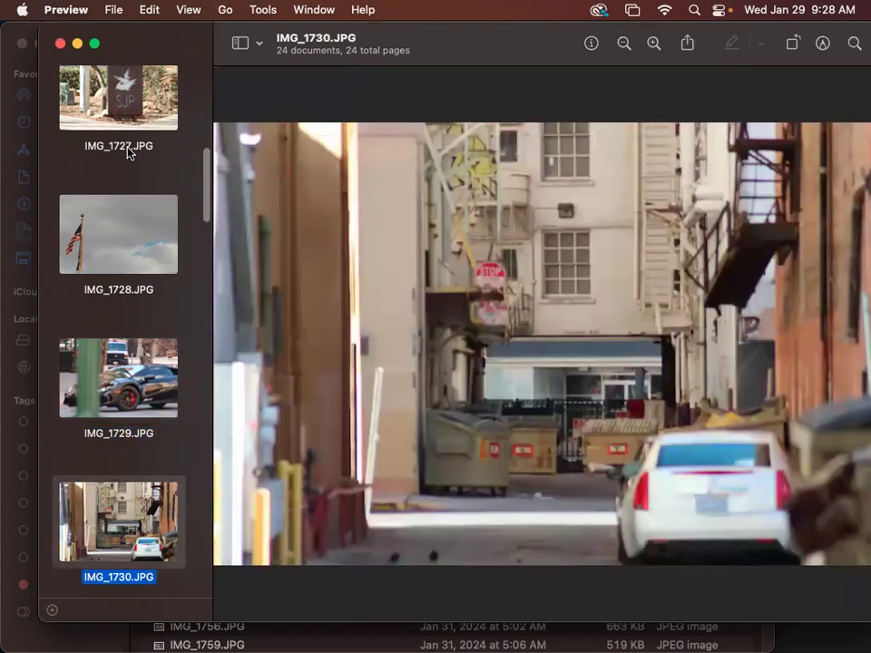
key(Down)
key(Down)
key(Down)
key(Down)
key(Down)
key(Down)
key(Down)
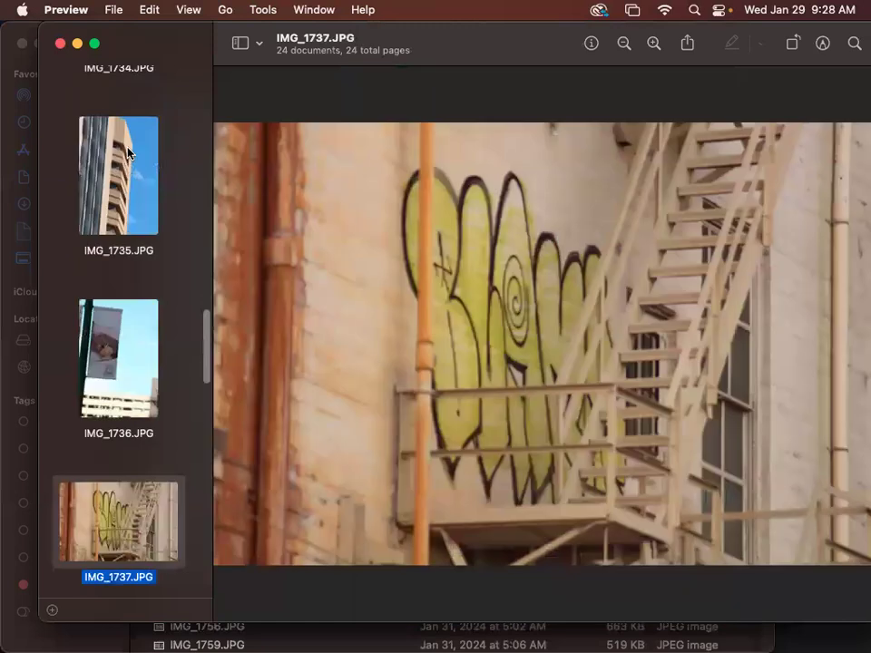
key(Down)
key(Down)
key(Up)
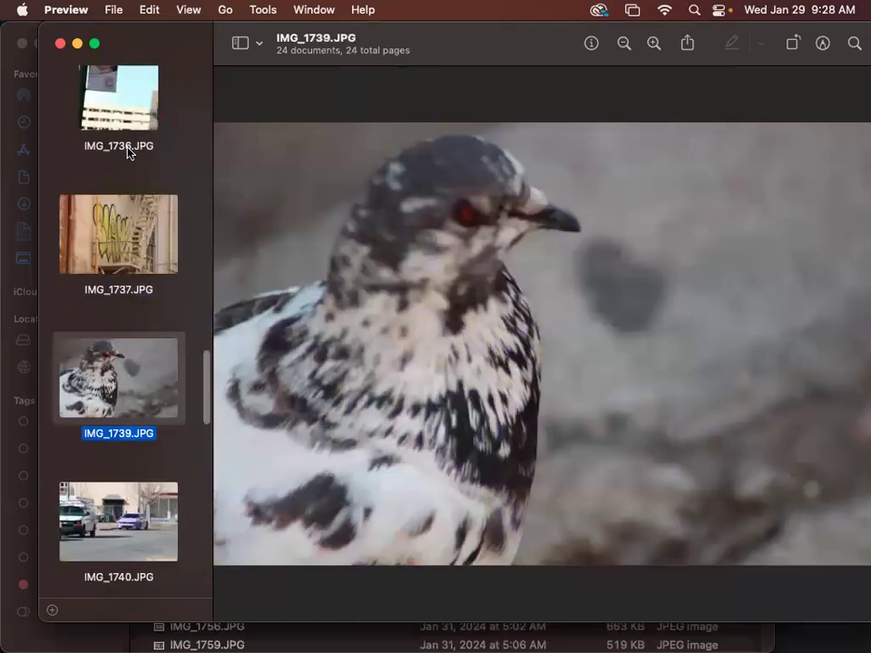
key(Down)
key(Down)
key(Up)
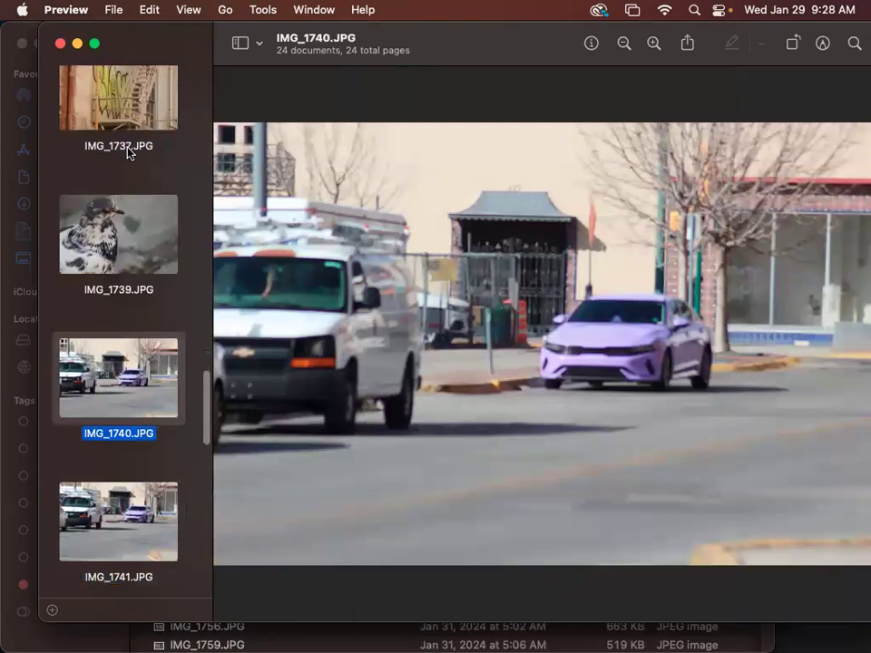
key(Down)
key(Down)
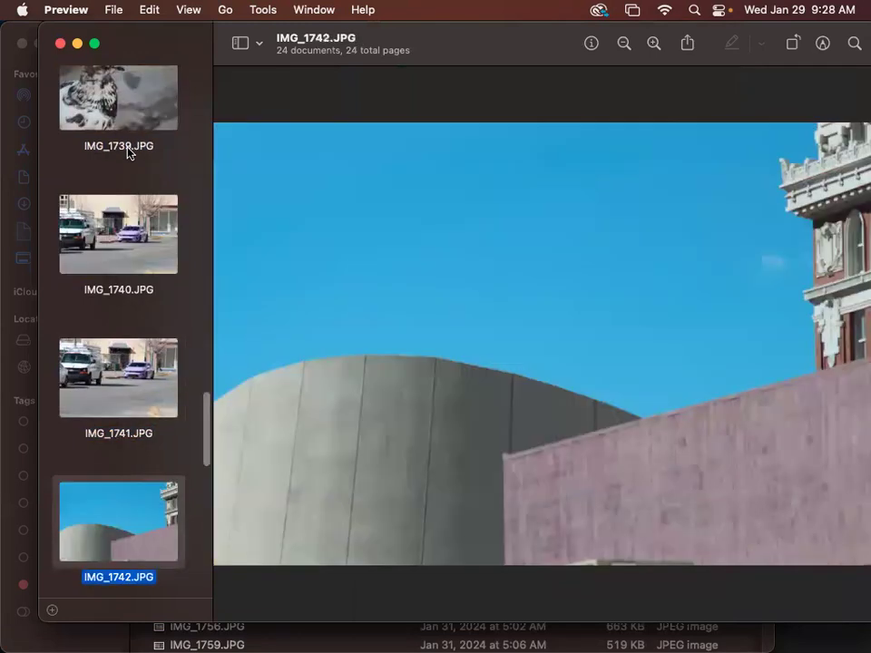
key(Down)
key(Down)
key(Down)
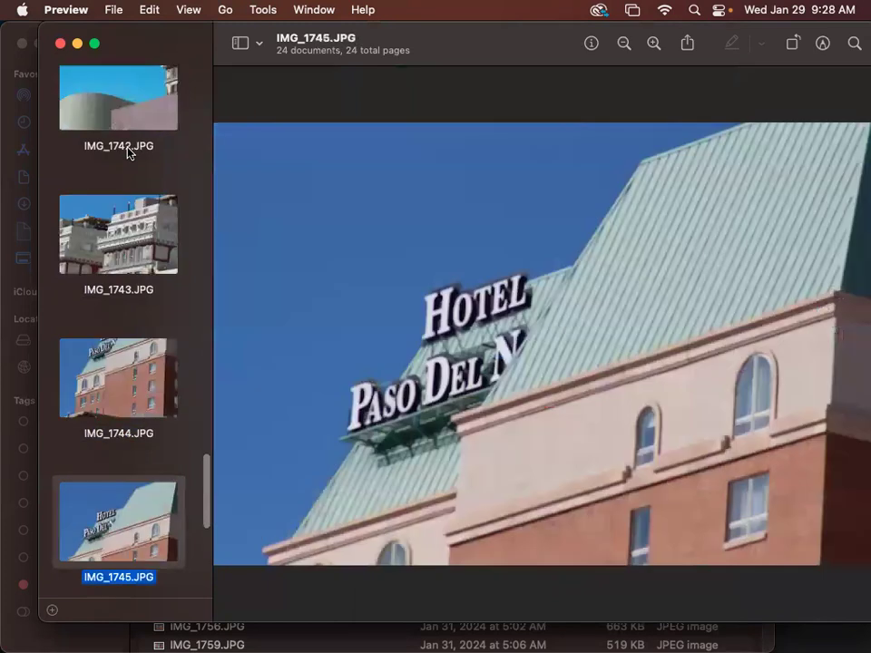
key(Down)
key(Down)
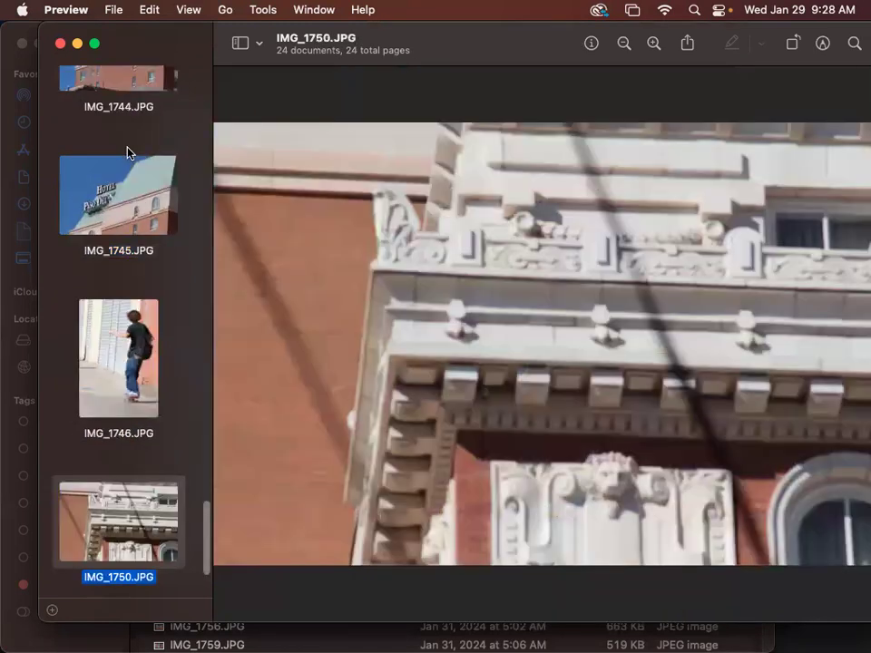
key(Down)
Browse back through the photos in reverse order to IMG_1718.JPG.
key(Up)
key(Up)
key(Up)
key(Up)
key(Up)
key(Up)
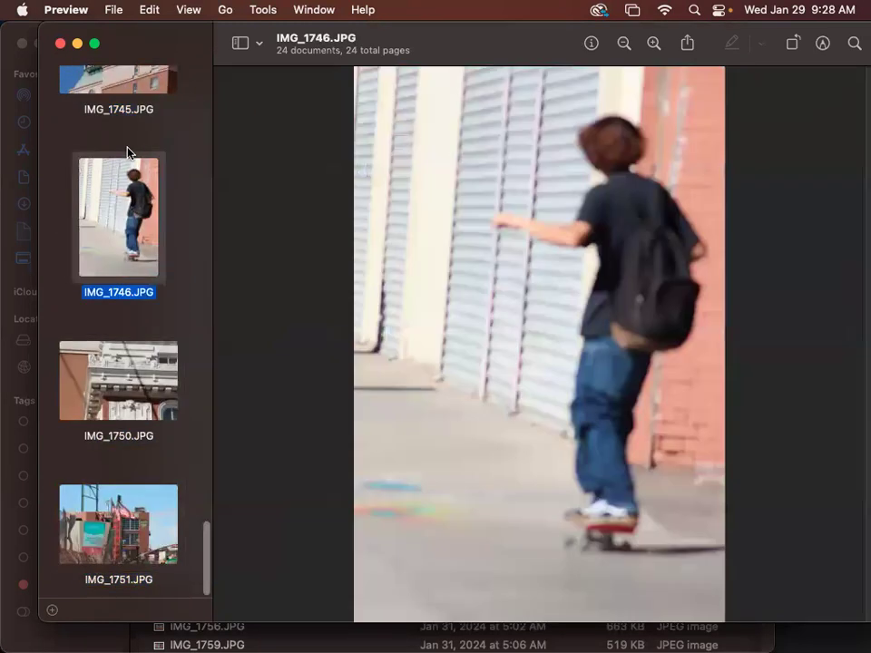
key(Up)
key(Up)
key(Up)
key(Up)
key(Up)
key(Up)
key(Up)
key(Up)
key(Up)
key(Up)
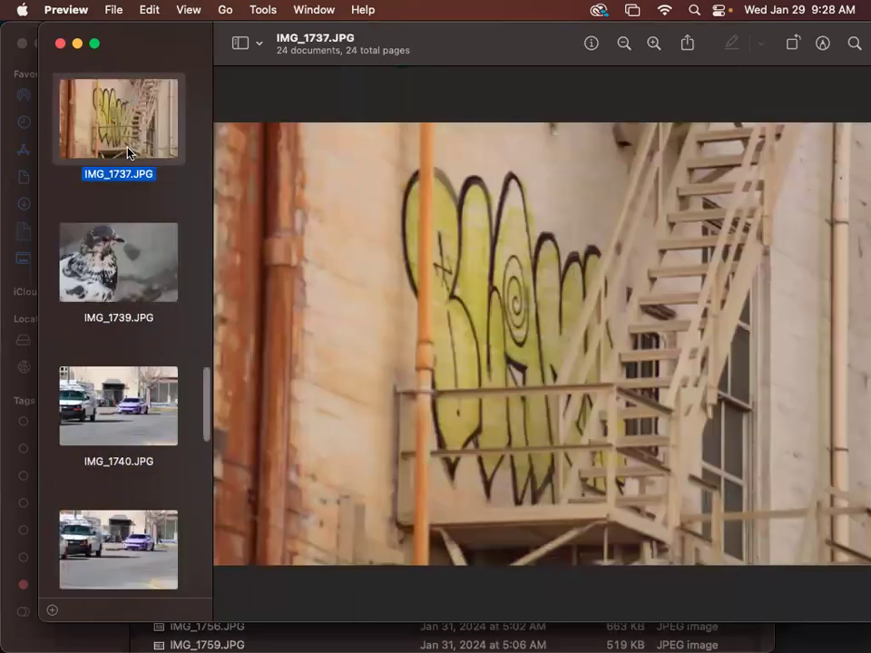
key(Up)
key(Up)
key(Up)
key(Up)
key(Up)
key(Up)
key(Up)
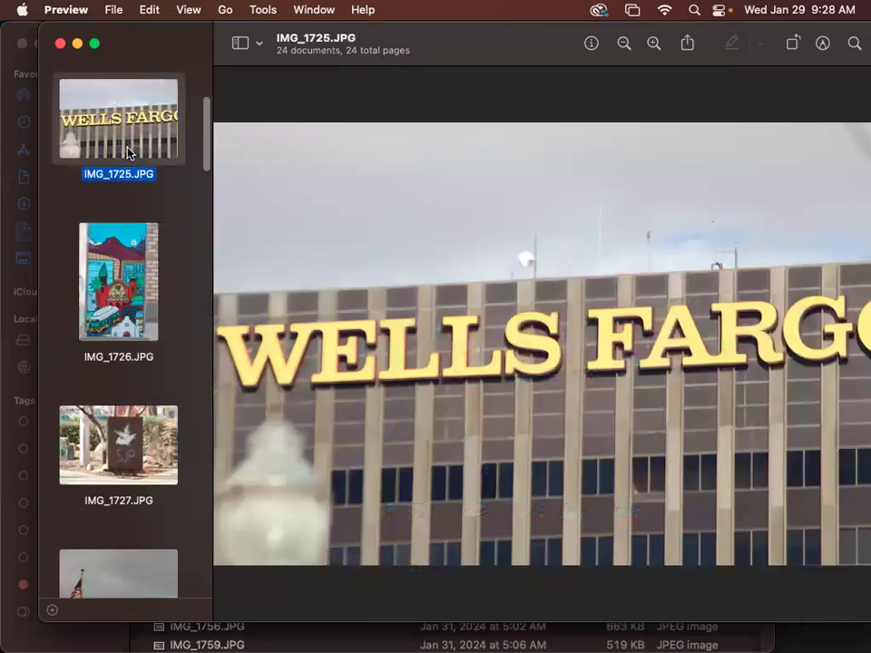
key(Up)
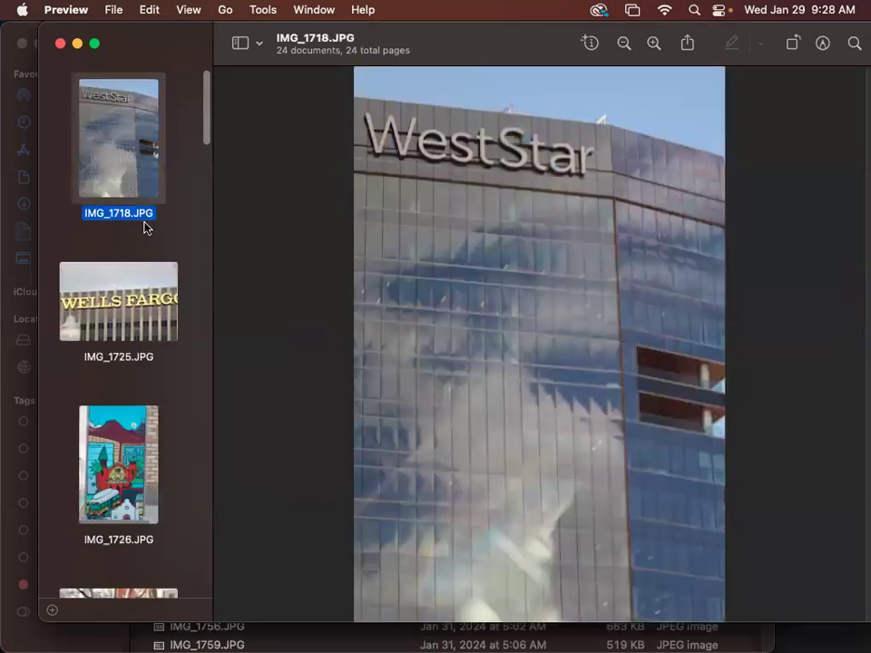
Review the whole photo set a second time, going forward from IMG_1718.JPG to IMG_1751.JPG.
key(Down)
key(Down)
key(Down)
key(Down)
key(Down)
key(Down)
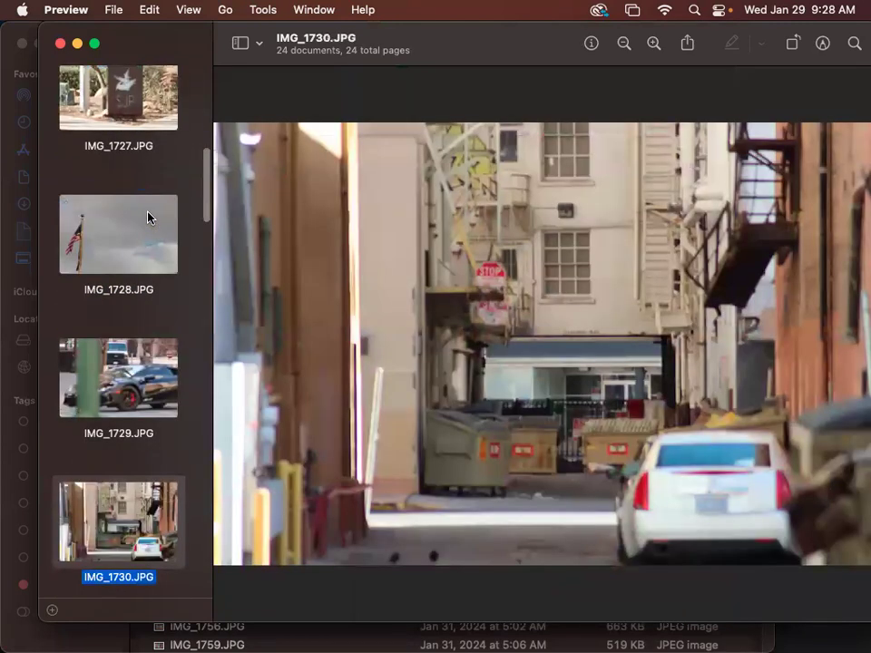
key(Down)
key(Down)
key(Down)
key(Down)
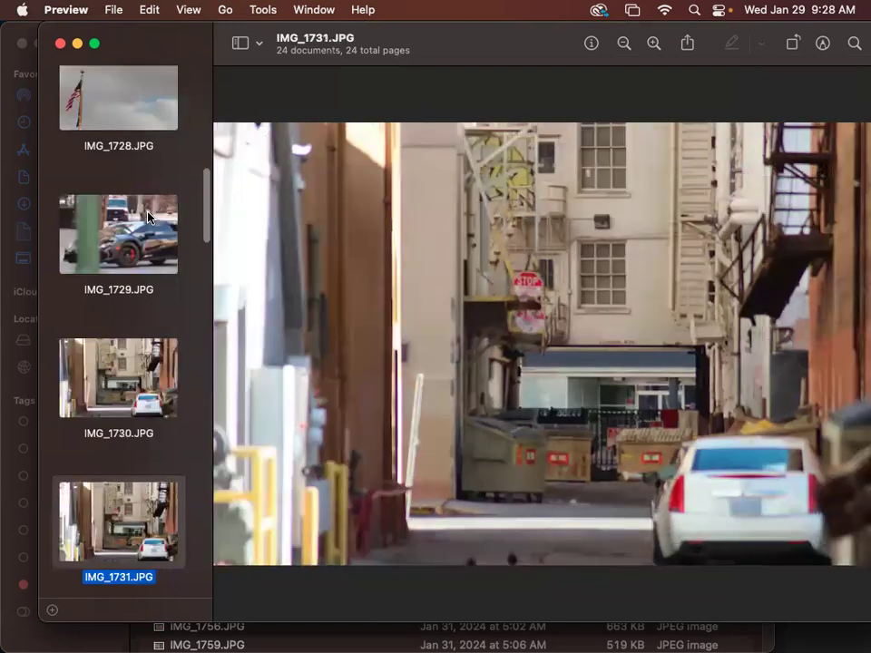
key(Down)
key(Down)
key(Down)
key(Down)
key(Down)
key(Down)
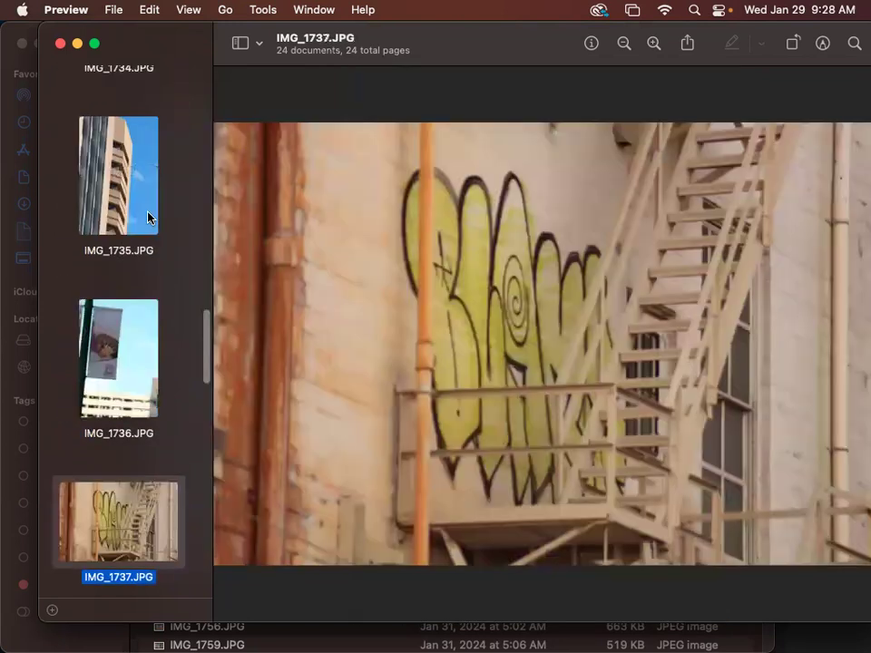
key(Down)
key(Down)
key(Down)
key(Down)
key(Down)
key(Down)
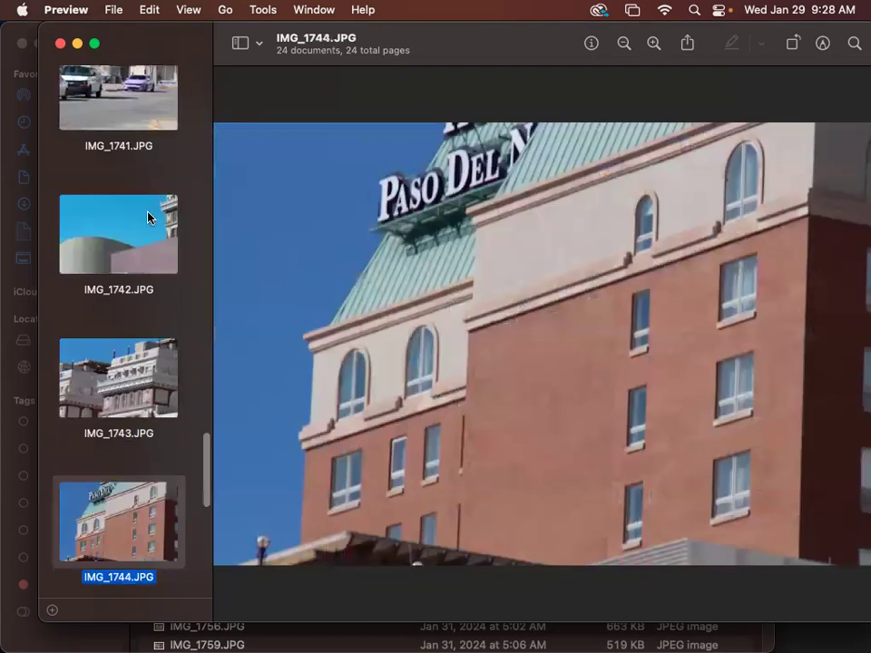
key(Down)
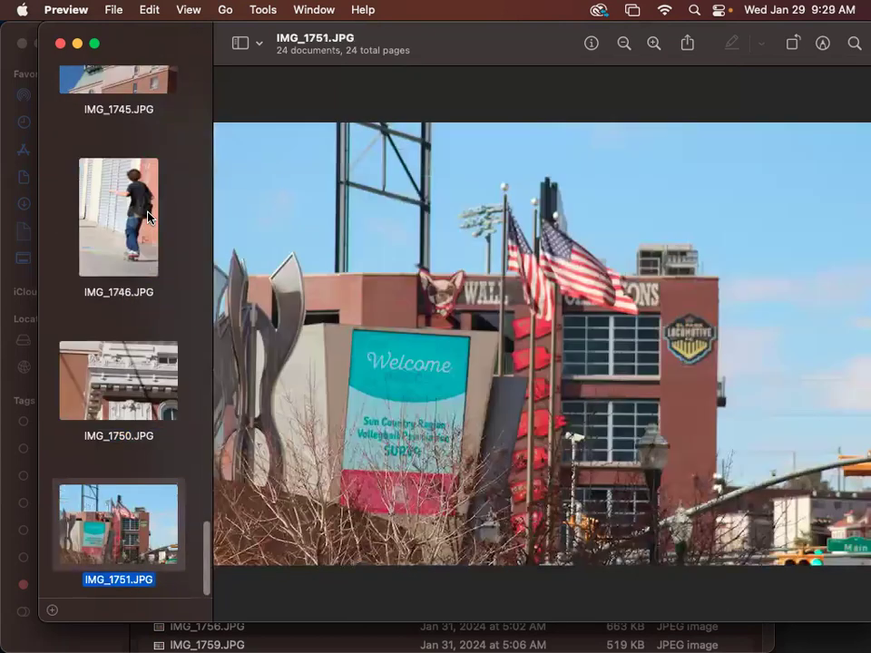
Return to the graffiti photo IMG_1737.JPG and review the pictures from there to IMG_1751.JPG again.
key(Up)
key(Up)
key(Up)
key(Up)
key(Up)
key(Up)
key(Up)
key(Up)
key(Up)
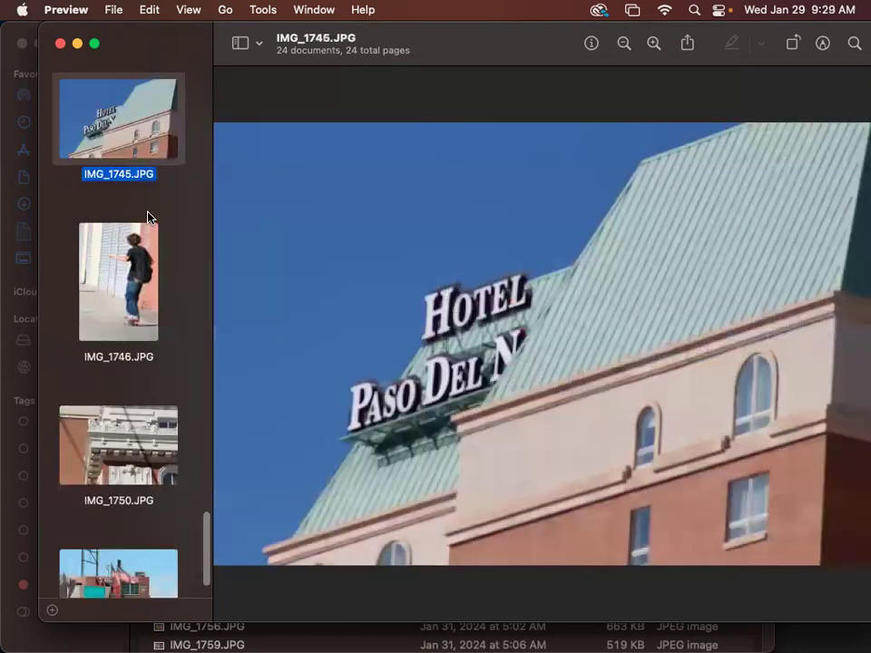
key(Up)
key(Up)
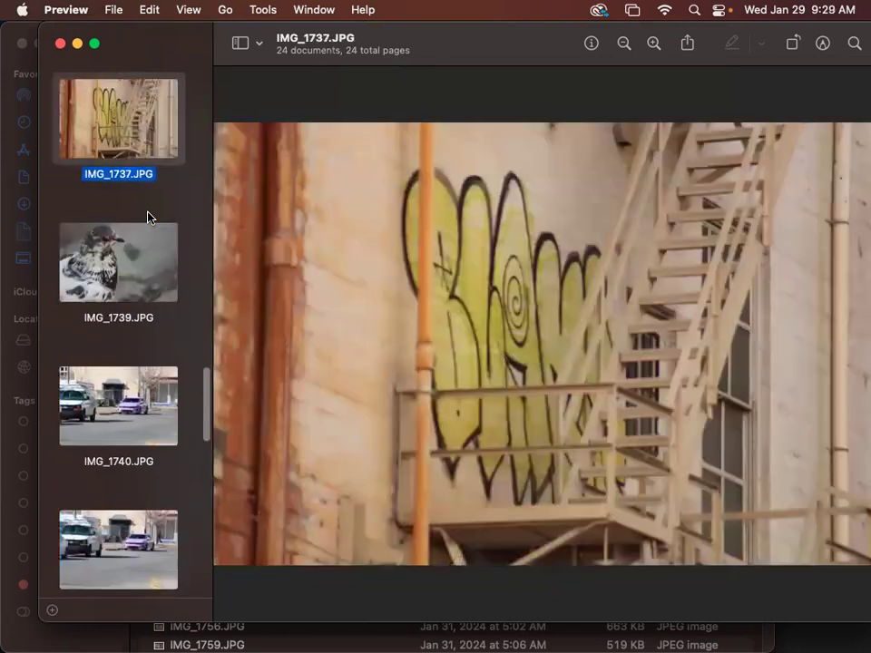
key(Down)
key(Down)
key(Down)
key(Down)
key(Down)
key(Down)
key(Down)
key(Down)
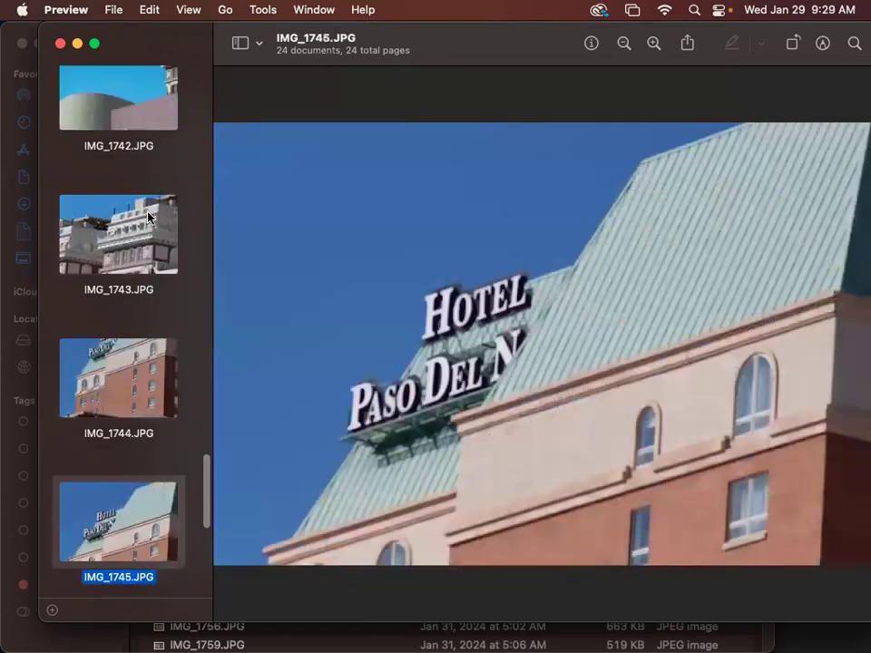
key(Down)
key(Down)
key(Down)
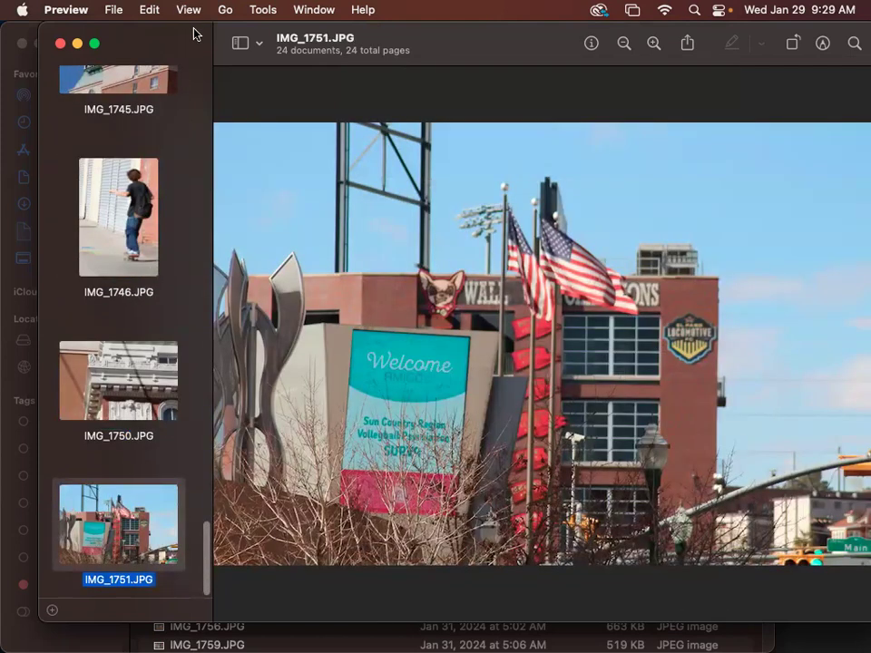
Move the photo window off the Finder folder and close it.
drag(192, 36, 198, 65)
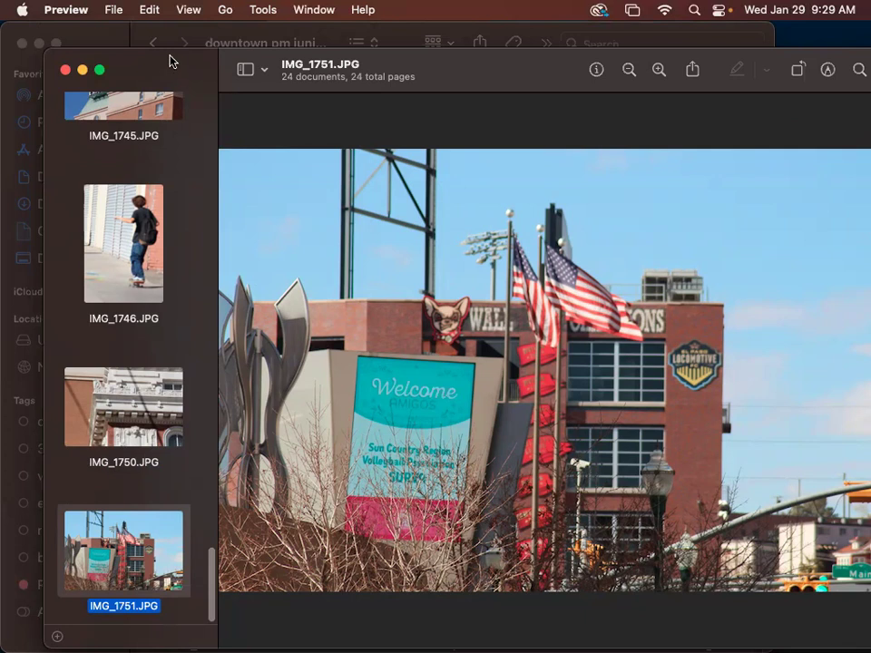
drag(171, 60, 159, 129)
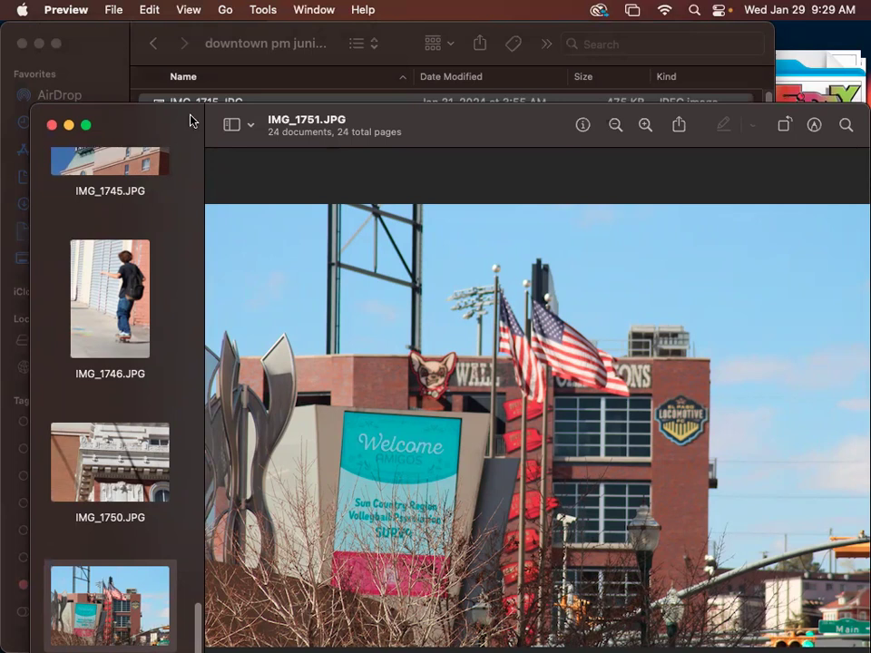
drag(190, 117, 190, 53)
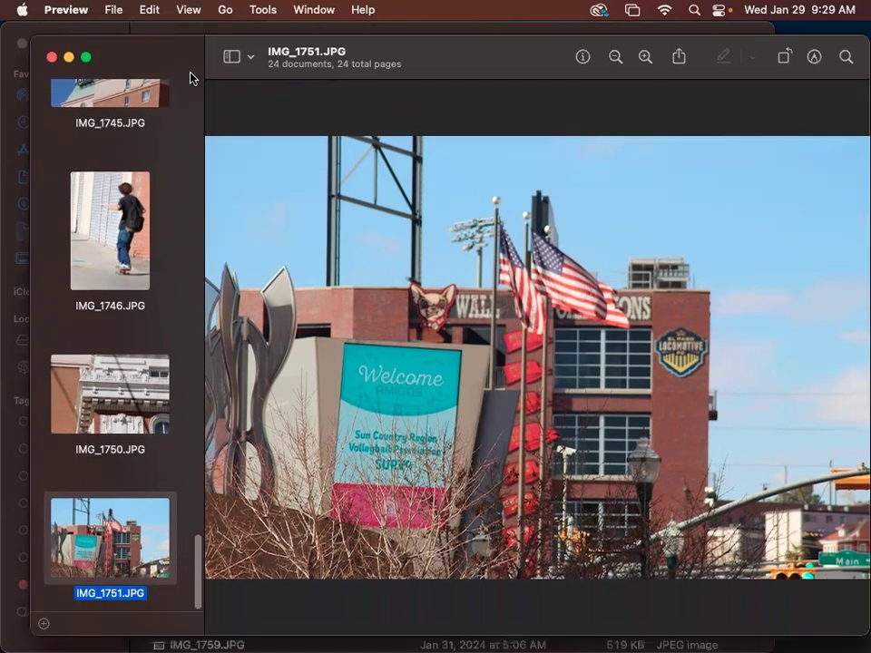
click(52, 57)
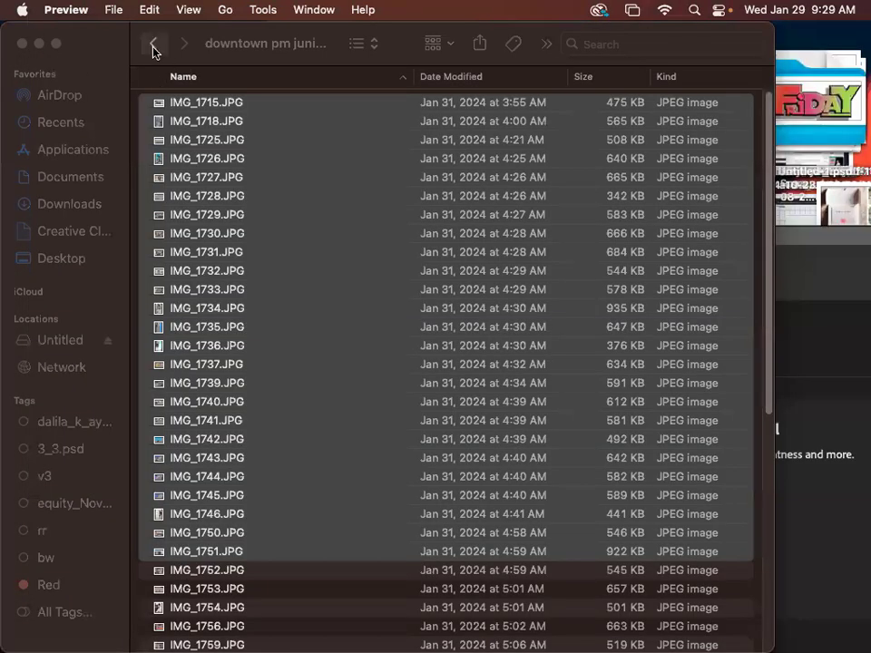
Open the 25 selected photos together in Preview and crop IMG_1715.JPG to the area around the person behind the windshield.
right_click(203, 110)
mouse_move(381, 153)
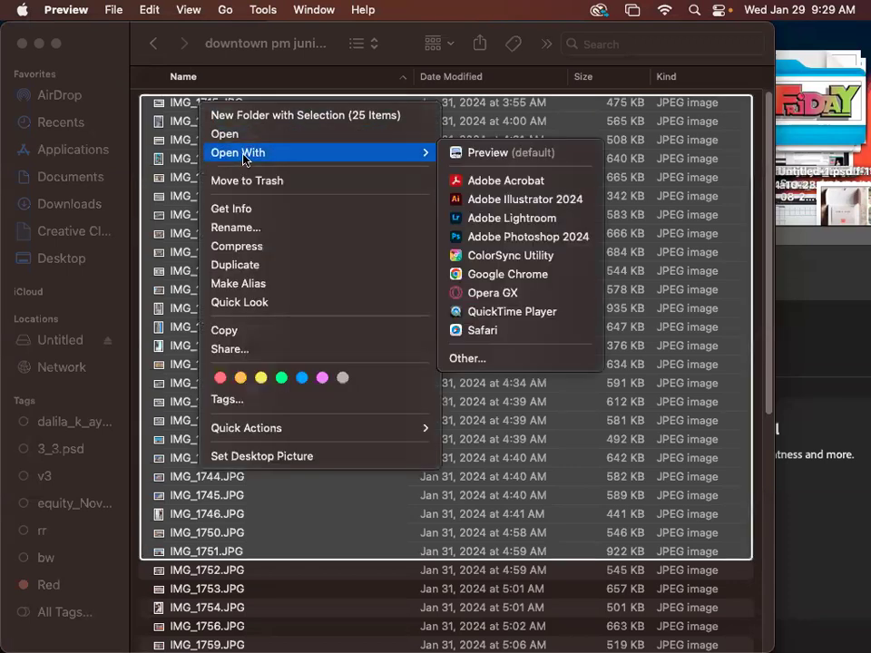
click(478, 154)
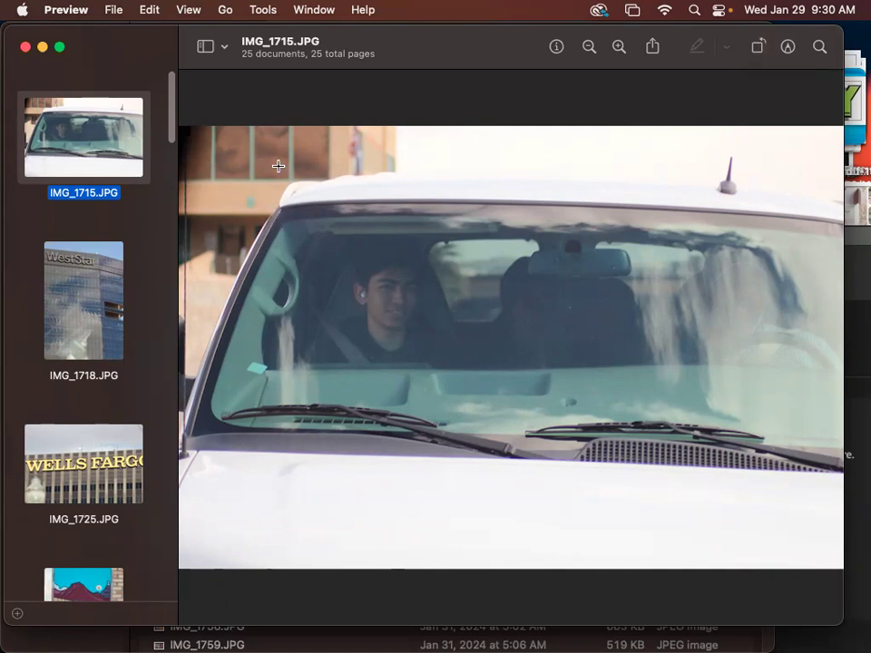
drag(270, 202, 504, 451)
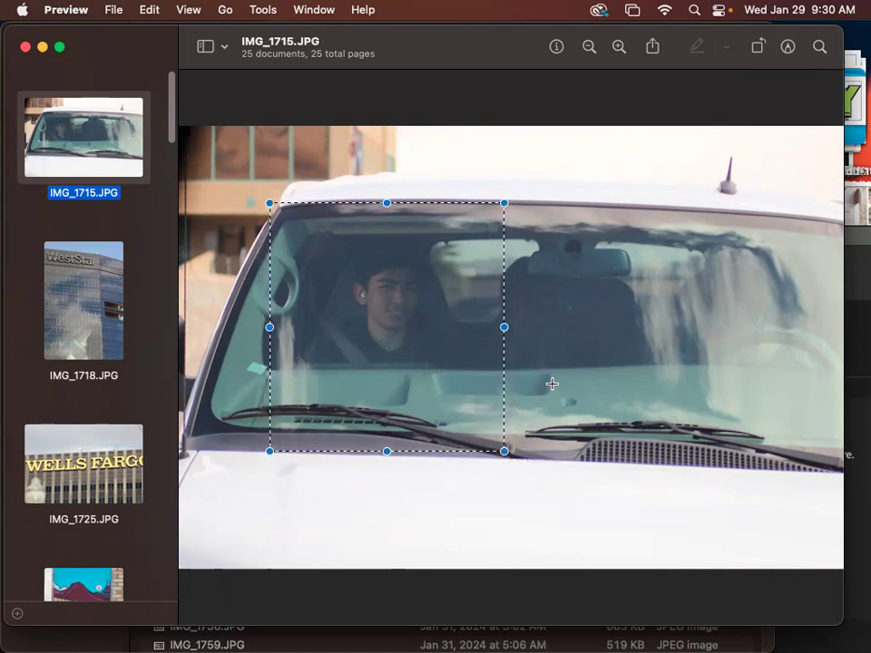
key(super+k)
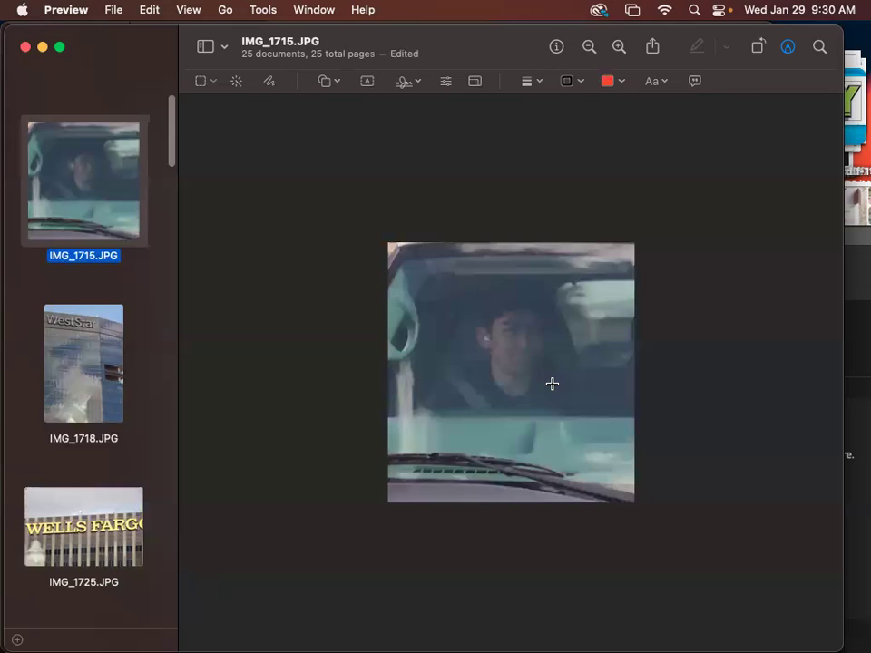
Export the cropped picture to the Desktop as a JPEG named IMG_1715_cropped.
click(113, 10)
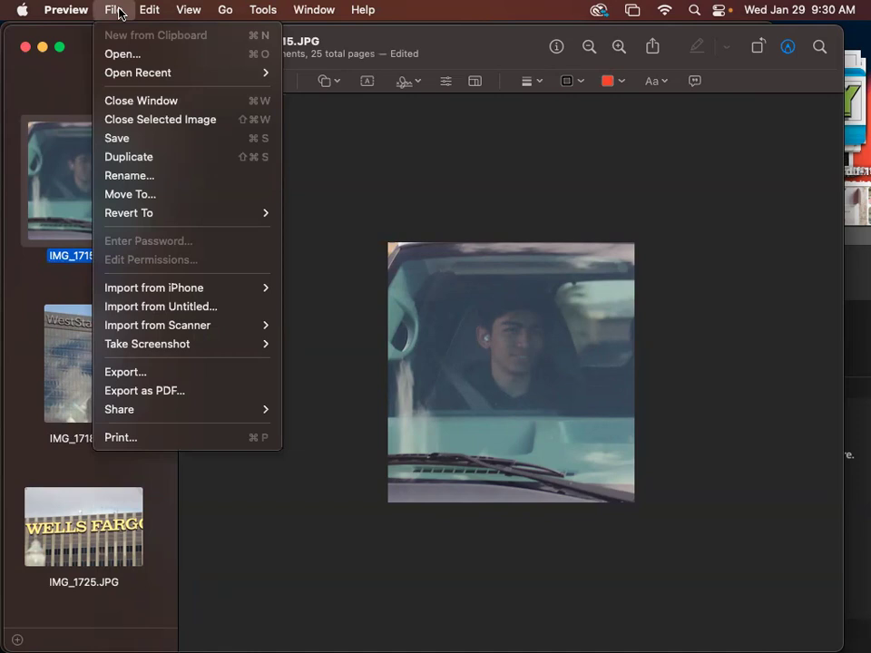
mouse_move(149, 11)
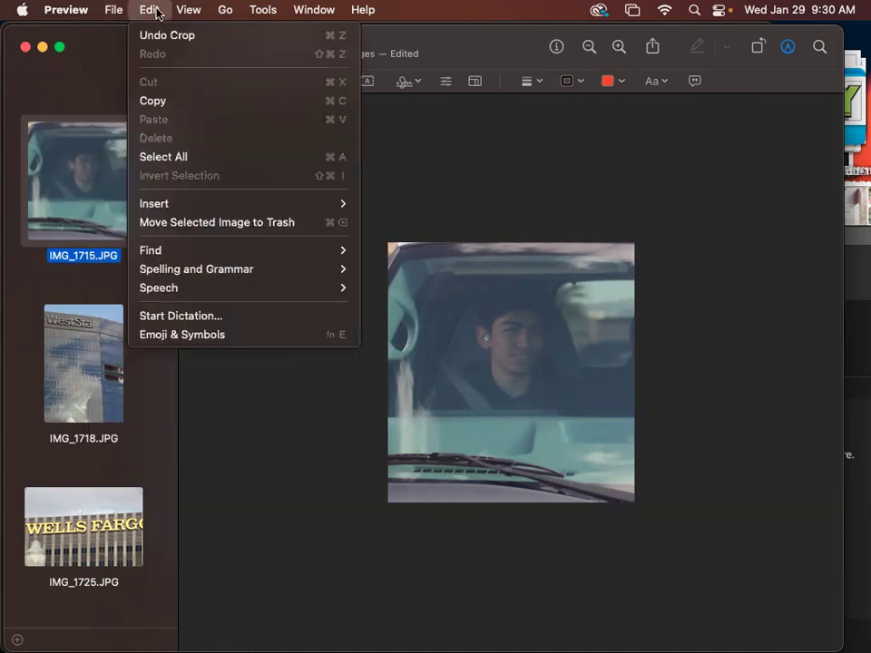
mouse_move(114, 8)
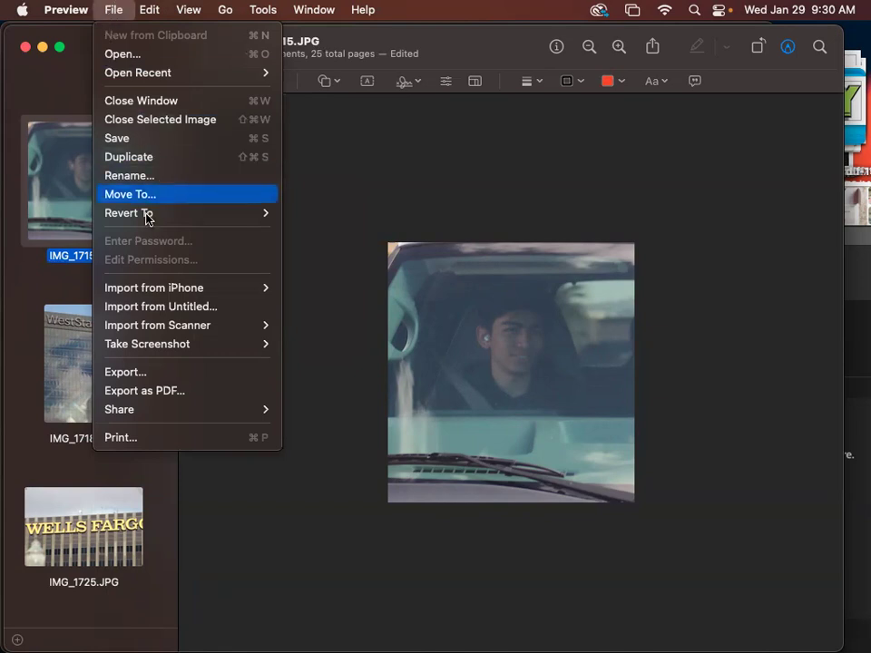
click(150, 373)
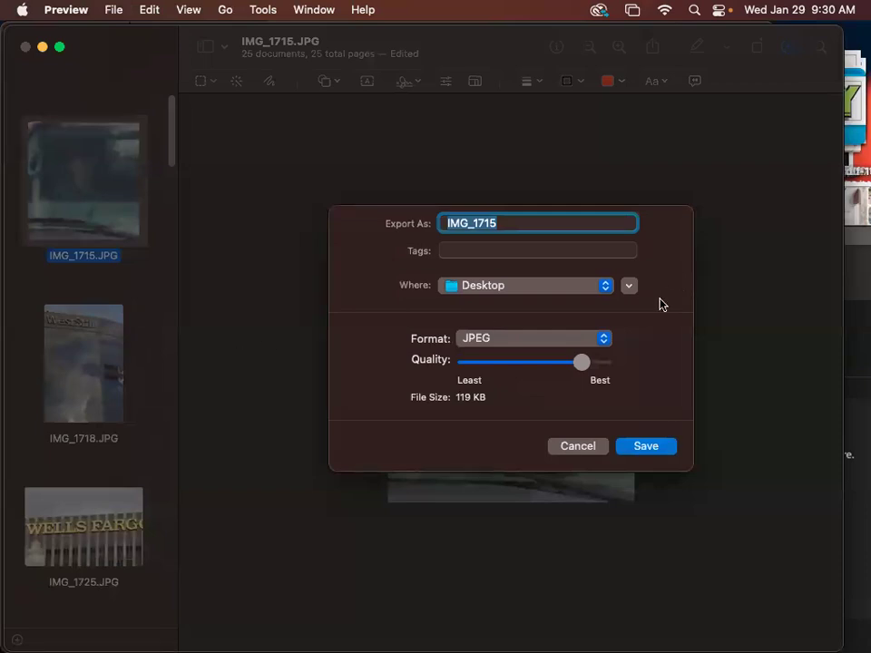
click(534, 220)
text(_cropp)
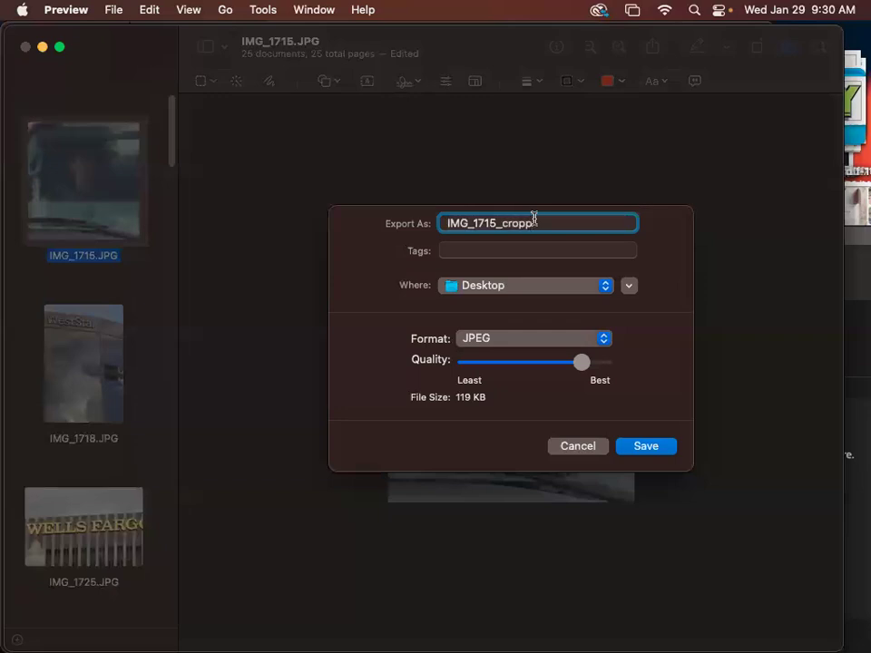
key(BackSpace)
text(ped)
key(Return)
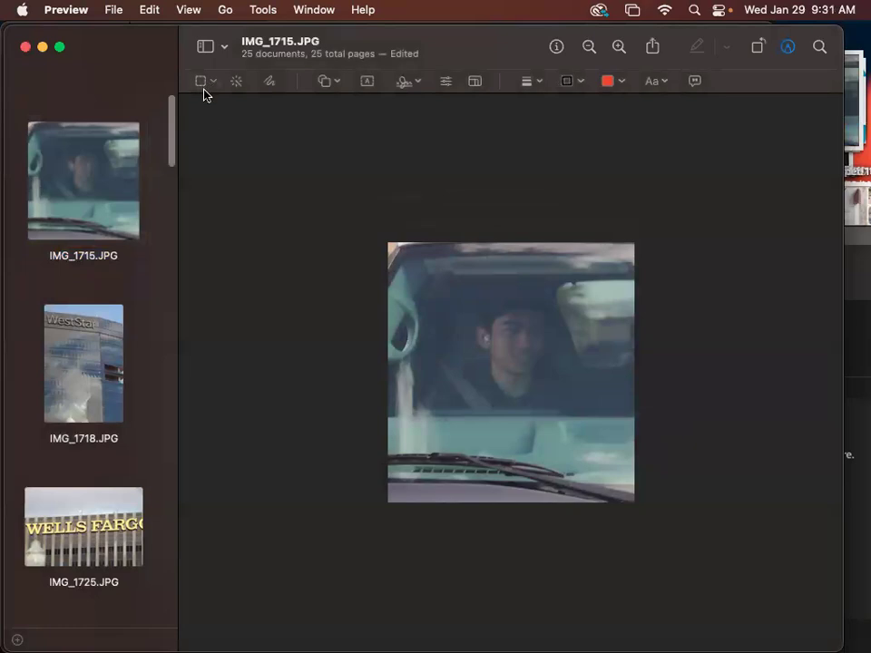
Undo the crop on the original IMG_1715.JPG and close the photo window to return to the Finder folder.
key(super+z)
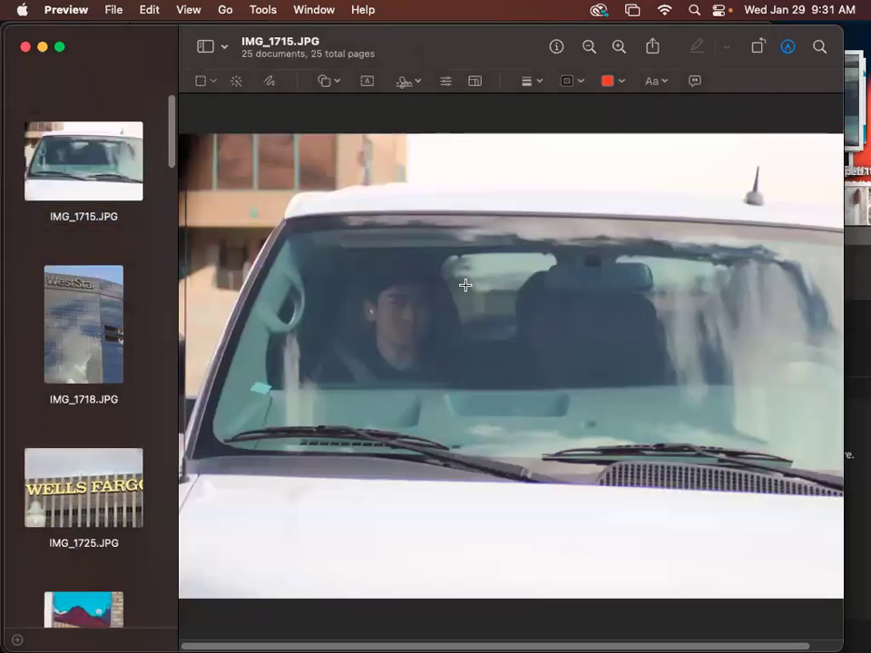
drag(459, 46, 486, 286)
key(super+w)
click(350, 234)
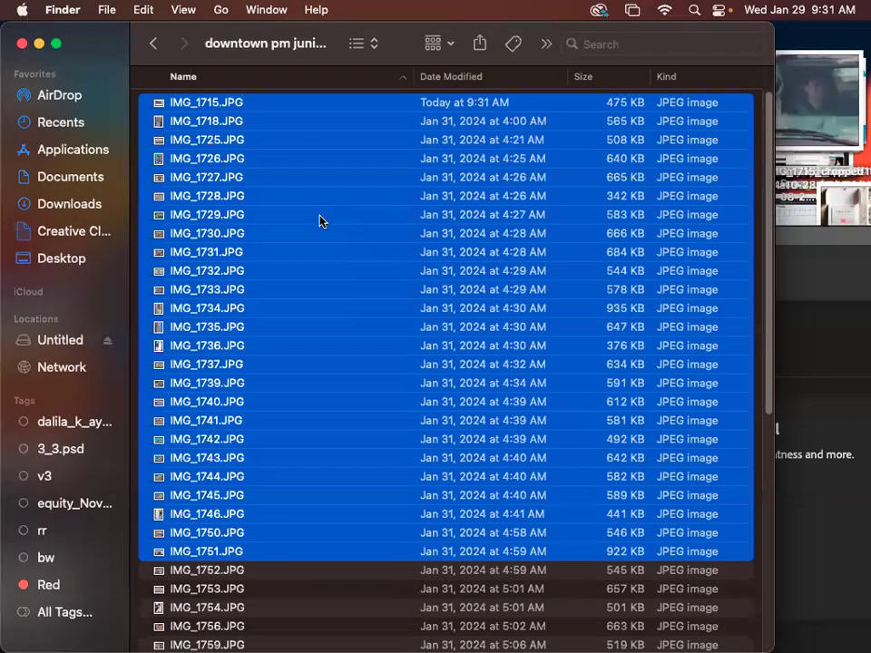
click(438, 52)
click(365, 45)
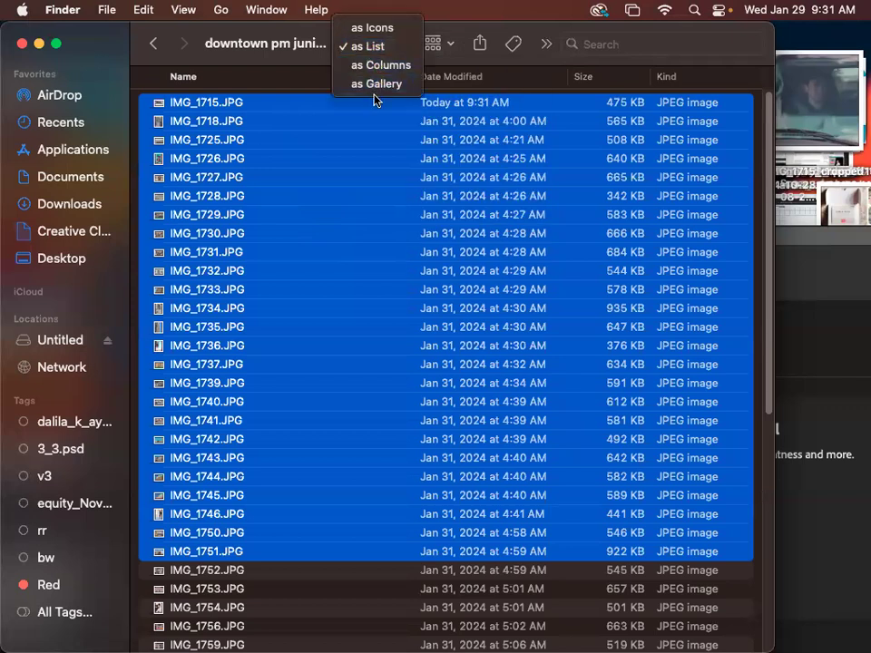
click(279, 28)
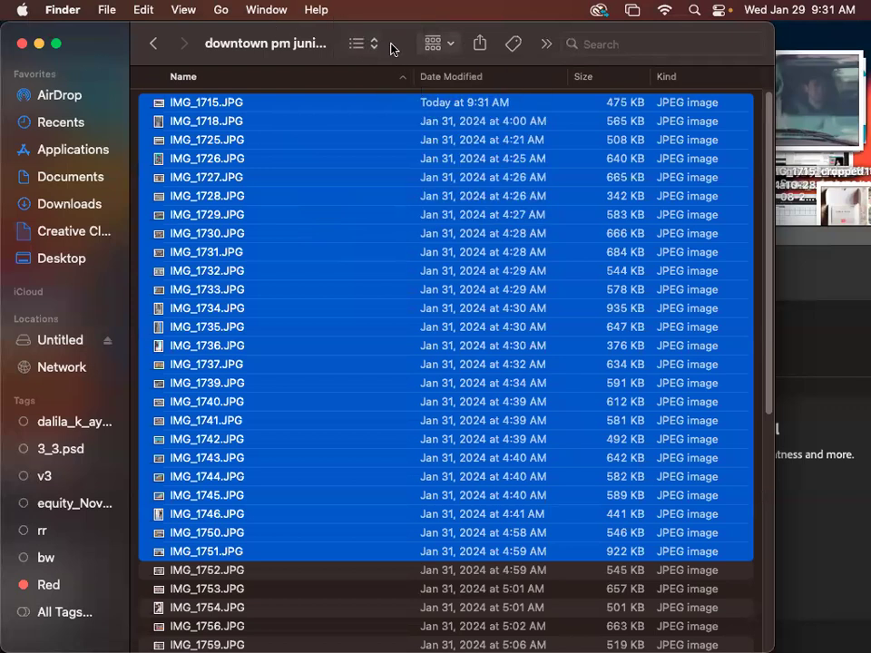
click(364, 50)
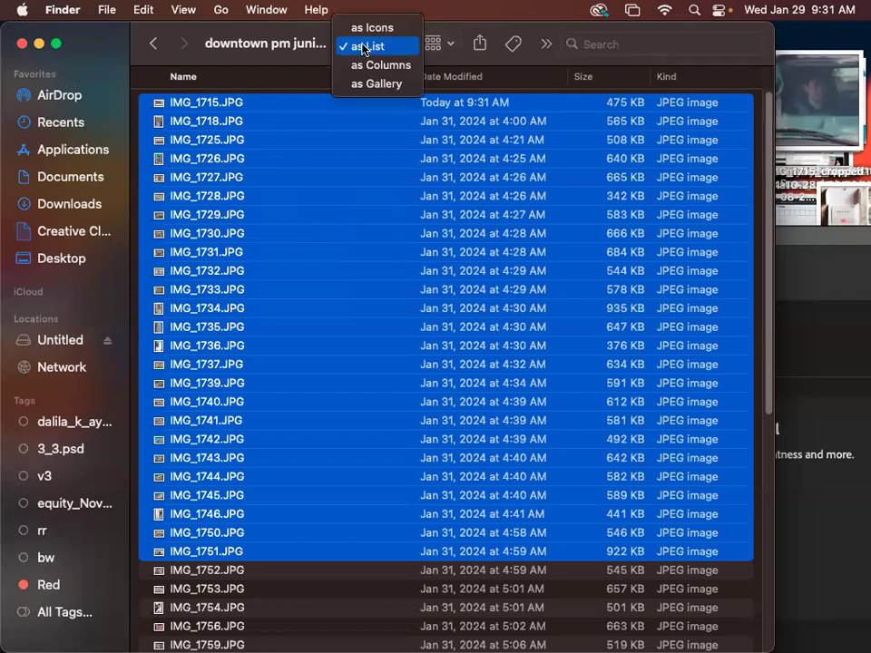
click(497, 84)
Sort the folder's photos by Date Modified, toggling between ascending and descending and ending with the newest first.
click(475, 80)
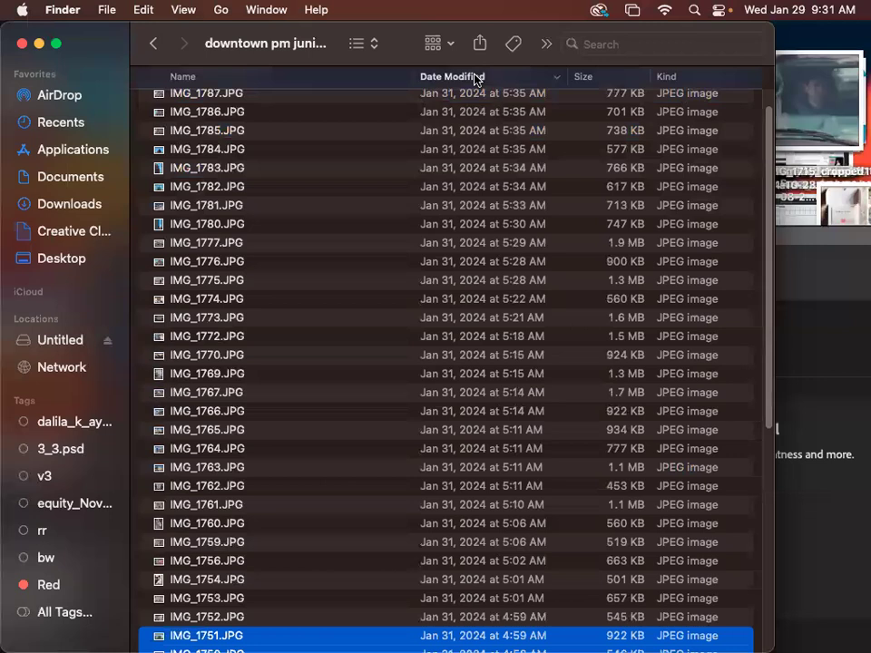
click(474, 80)
click(475, 80)
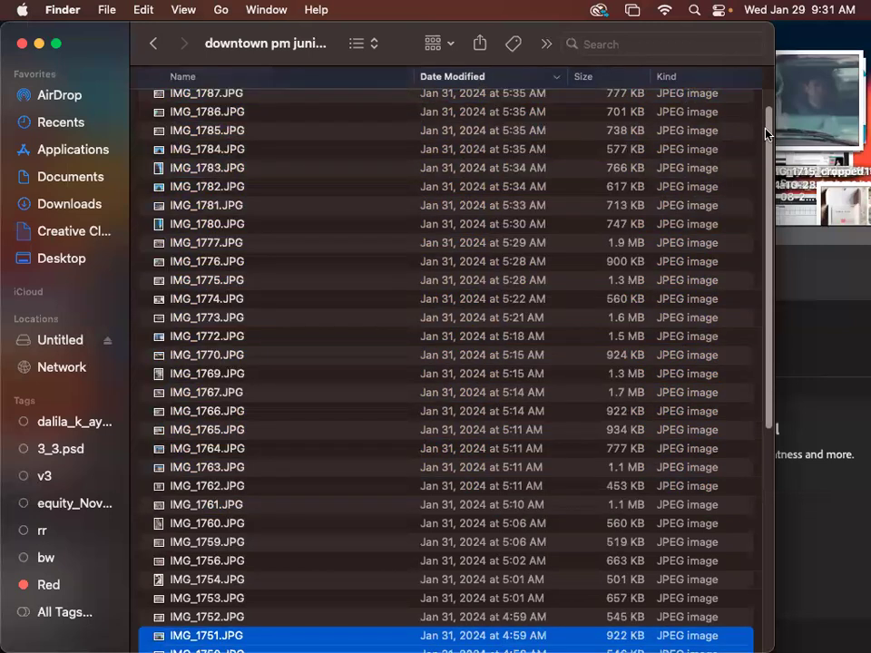
scroll(764, 134, up, 2)
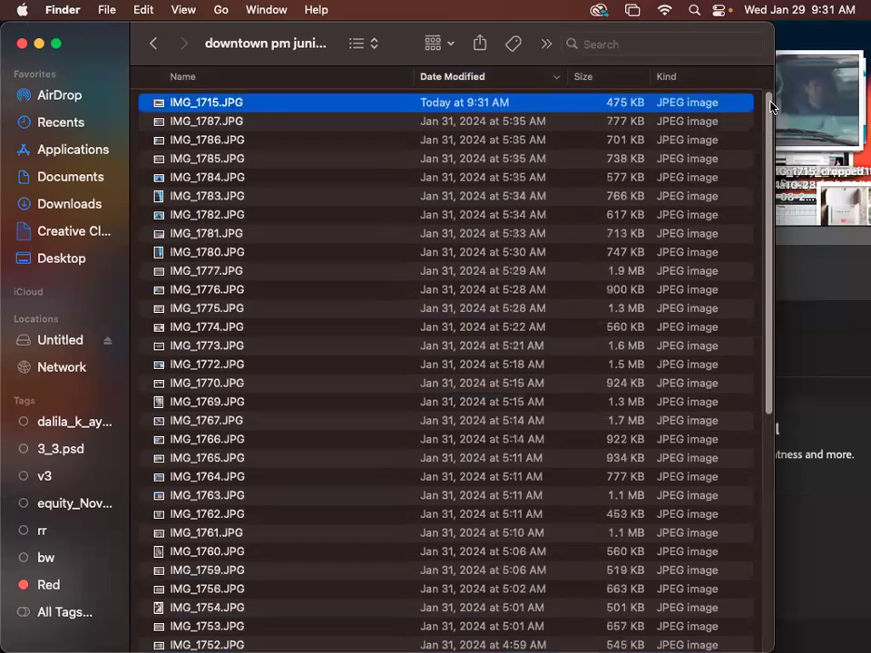
click(492, 80)
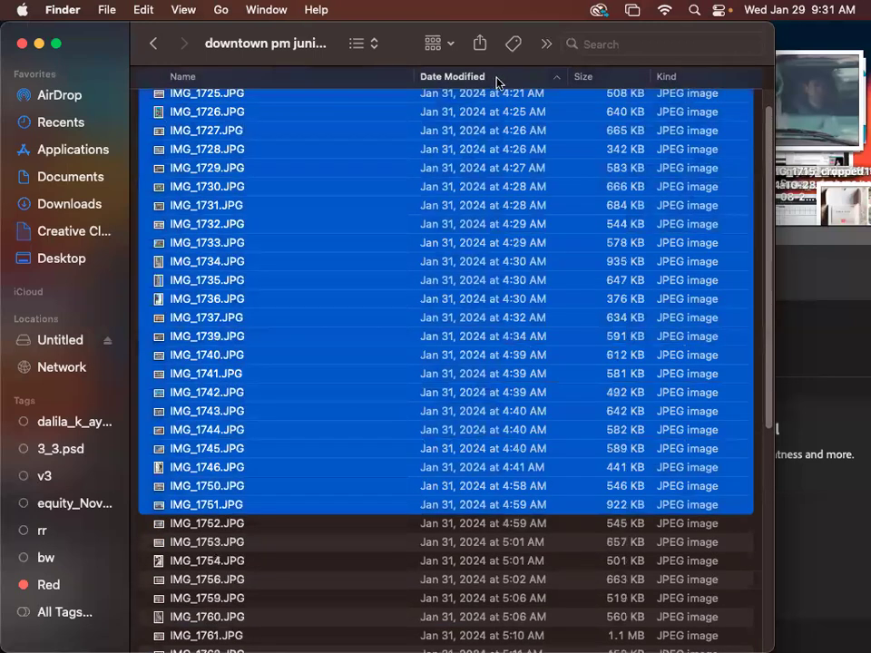
scroll(767, 132, up, 1)
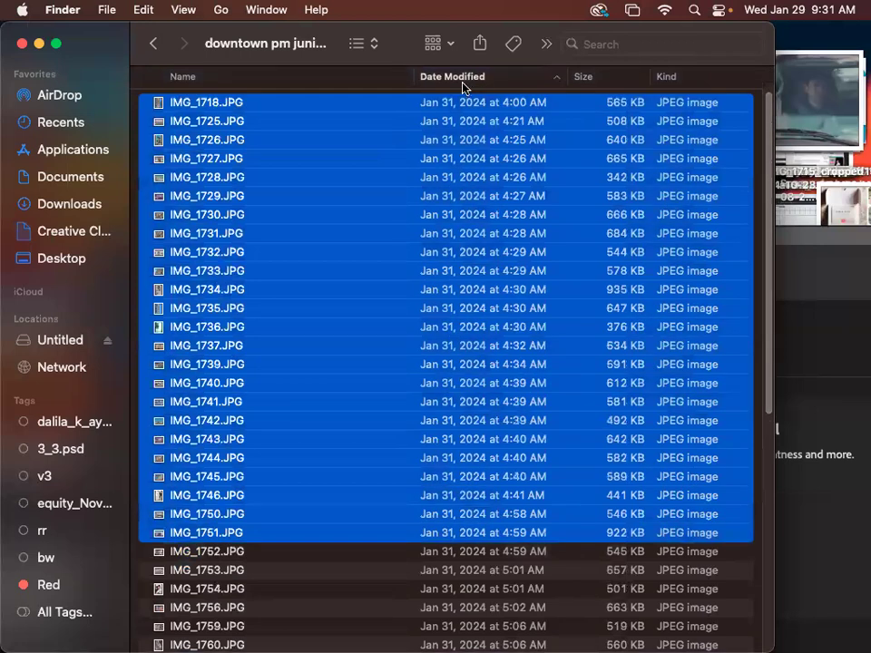
click(463, 80)
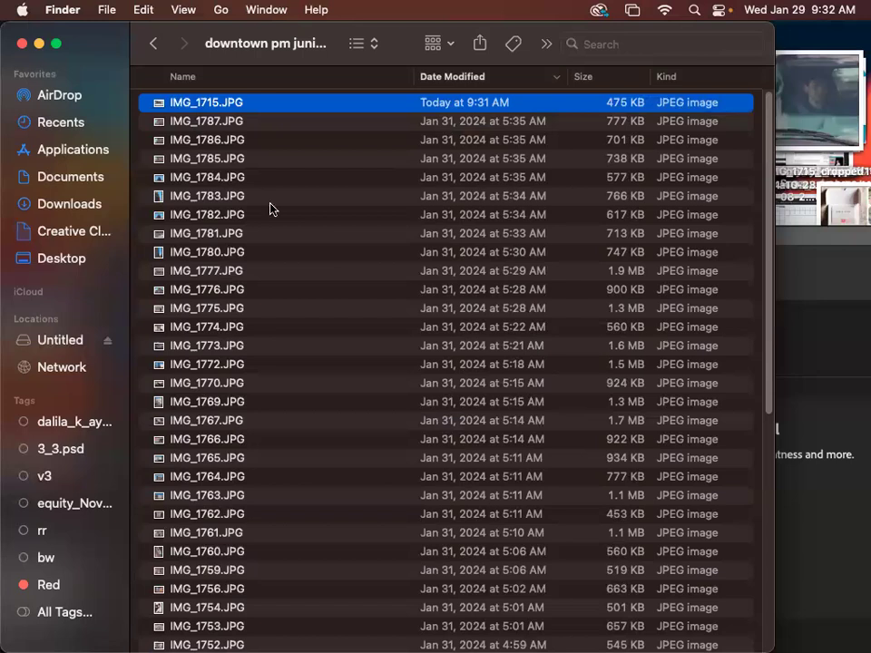
Switch the folder to column view and select IMG_1715.JPG to preview it.
click(356, 47)
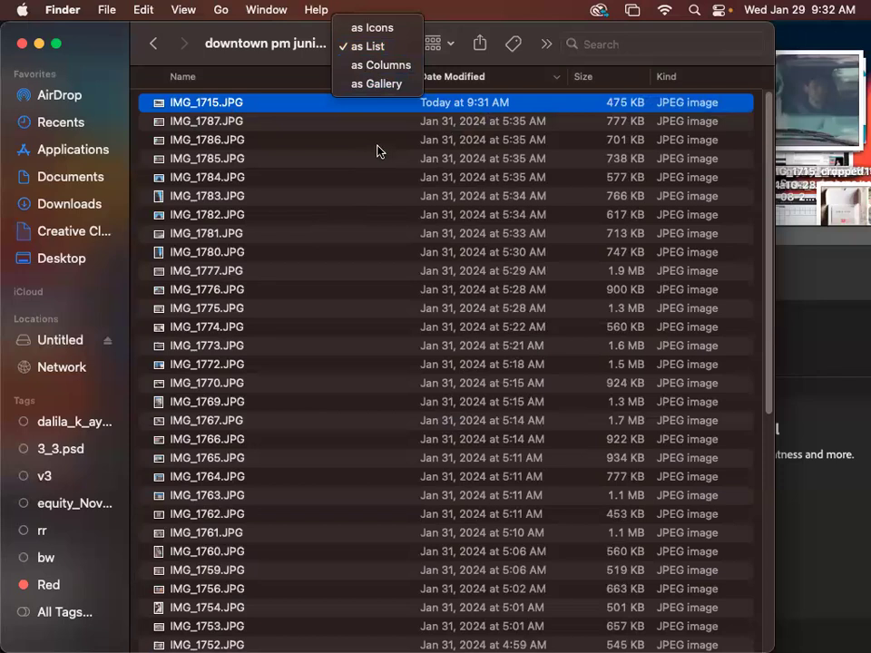
click(385, 66)
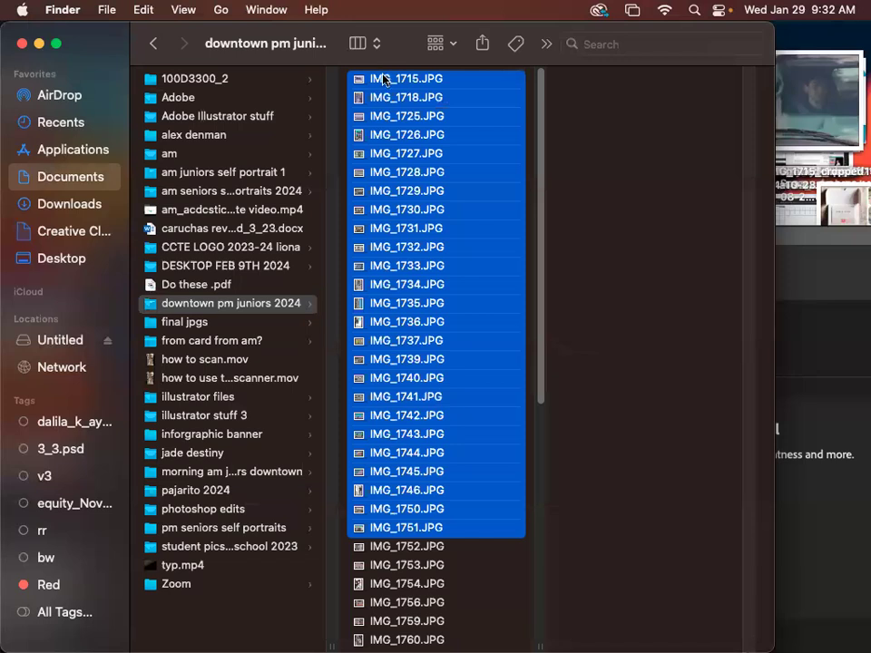
click(452, 80)
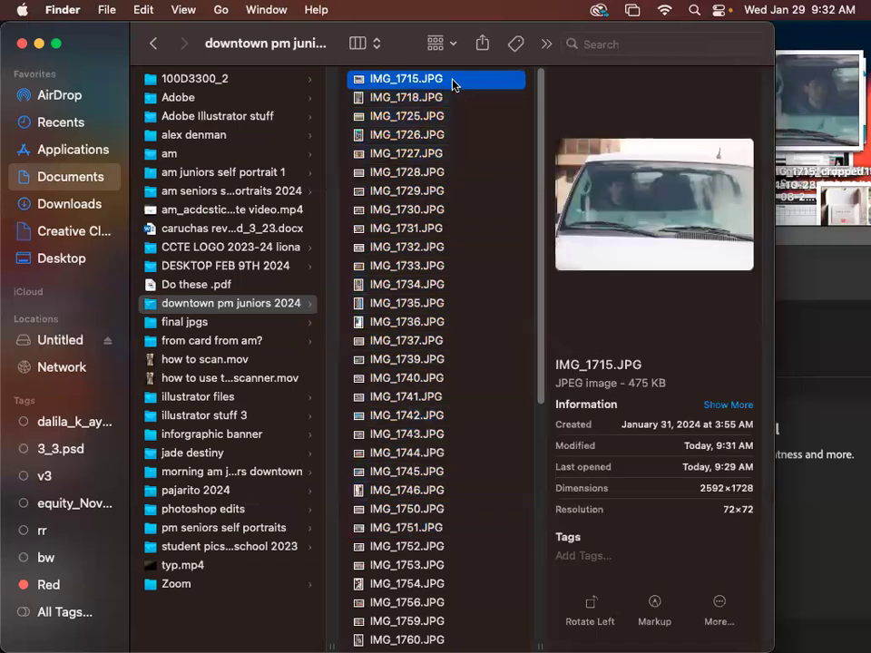
Go forward through the photos one by one from IMG_1715.JPG to IMG_1739.JPG, checking each preview and its file details.
key(Down)
key(Down)
key(Down)
key(Down)
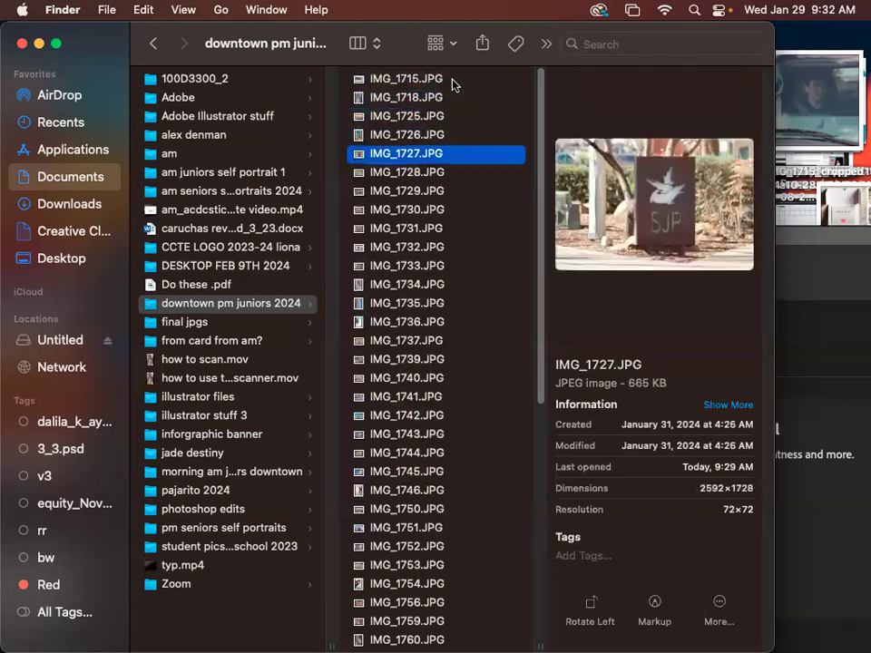
key(Down)
key(Down)
key(Down)
key(Down)
key(Down)
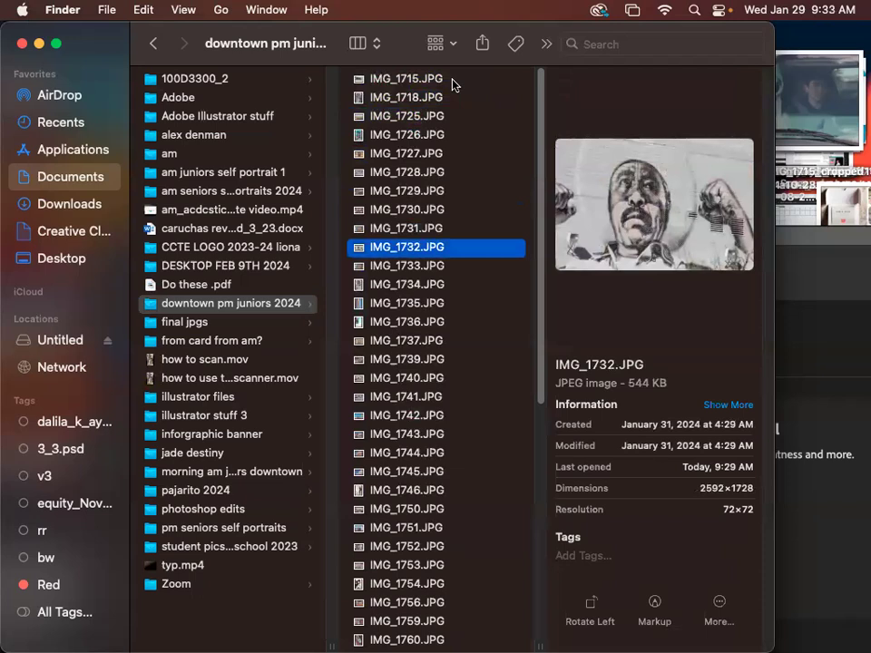
key(Down)
key(Down)
key(Down)
key(Down)
key(Down)
key(Down)
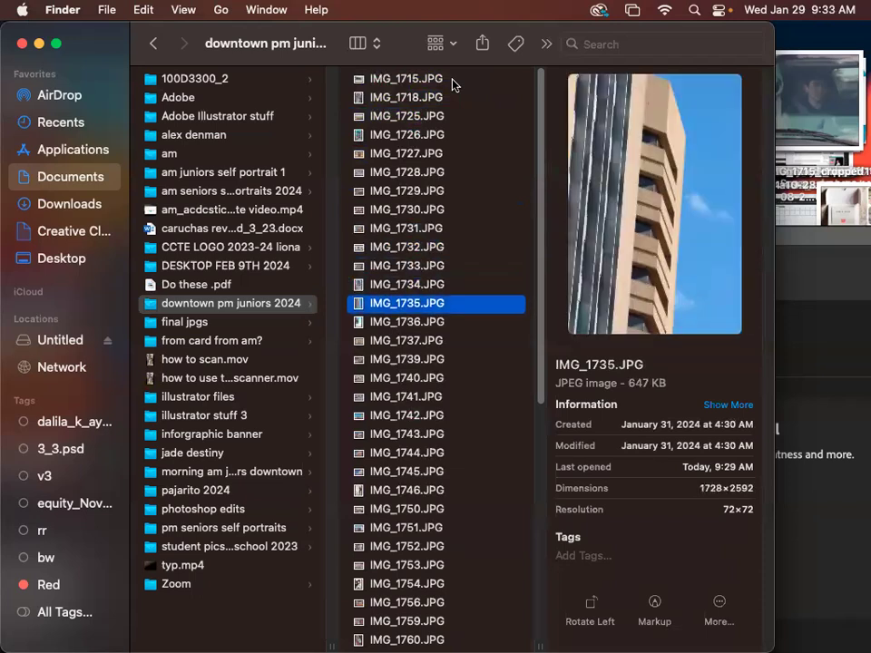
Switch the folder to gallery view and select the earlier photo IMG_1727.JPG in the thumbnail strip.
click(356, 44)
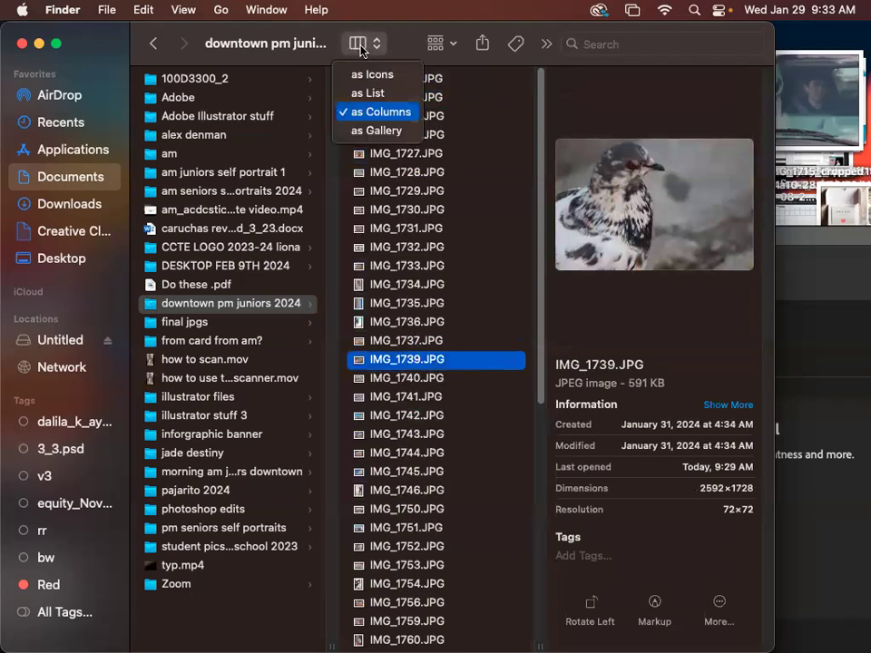
click(370, 131)
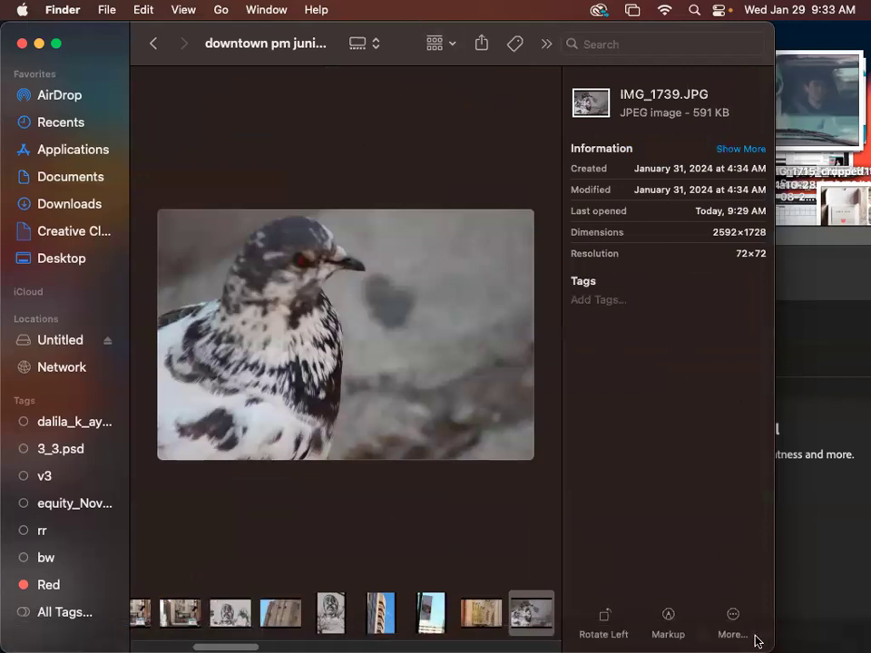
drag(219, 640, 189, 641)
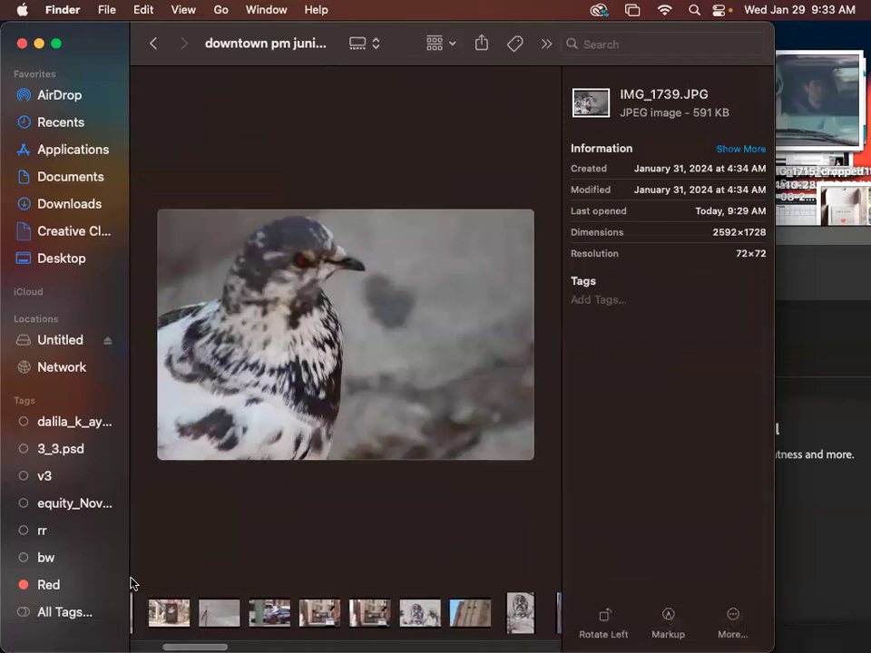
click(174, 620)
Browse forward through the gallery from IMG_1727.JPG to the building photo IMG_1733.JPG.
key(Right)
key(Right)
key(Right)
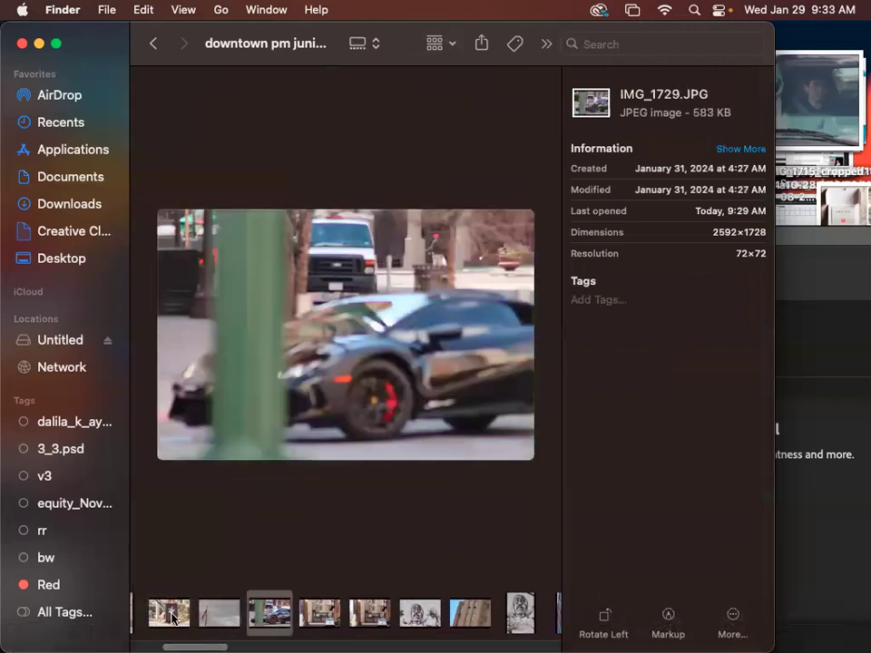
key(Right)
key(Right)
key(Right)
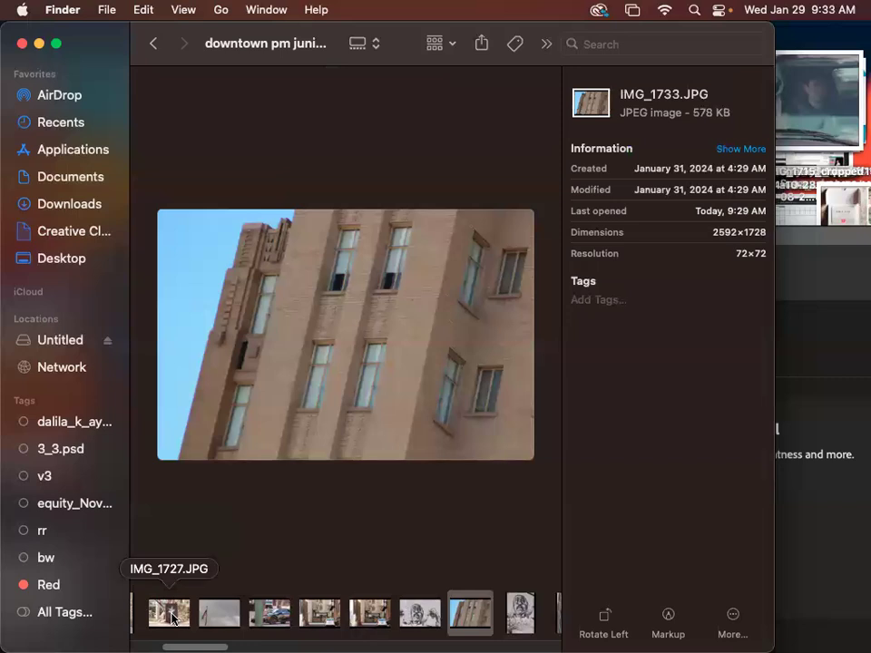
Select IMG_1730.JPG and browse backward through the gallery to the first photo, IMG_1715.JPG.
click(323, 624)
key(Left)
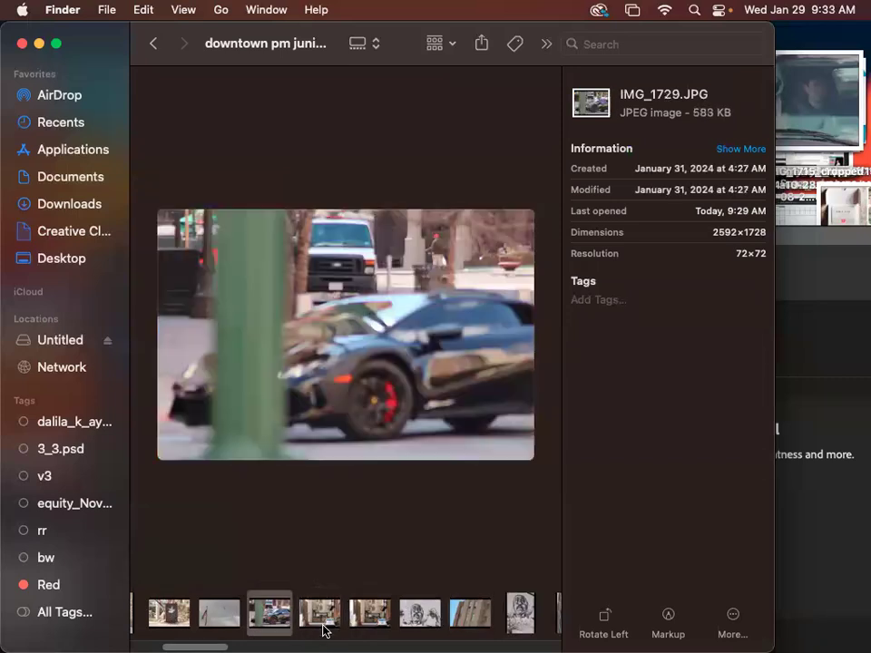
key(Left)
key(Left)
key(Left)
key(Left)
key(Left)
key(Left)
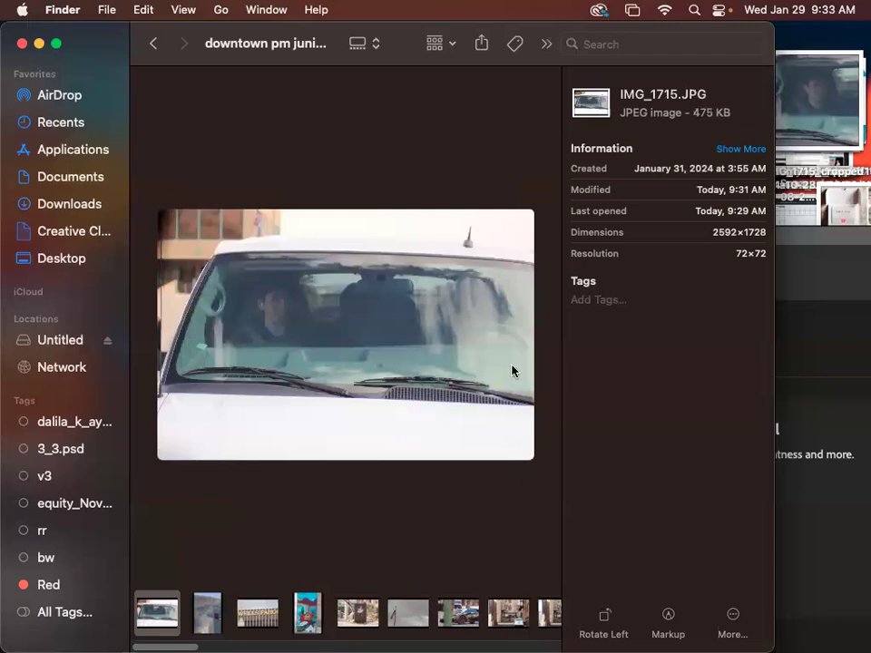
Switch the downtown photos folder from gallery view to icon view.
click(366, 47)
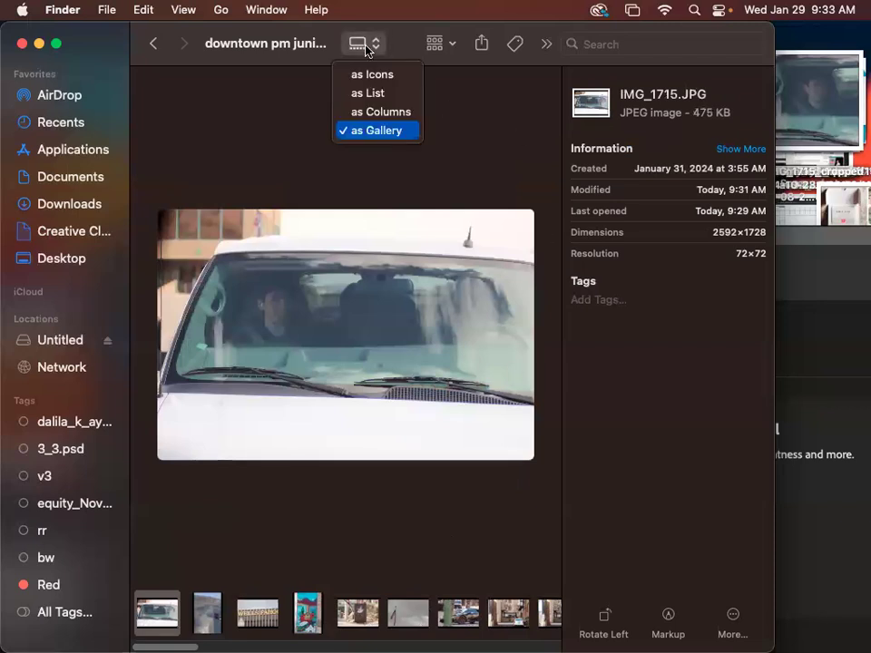
click(376, 76)
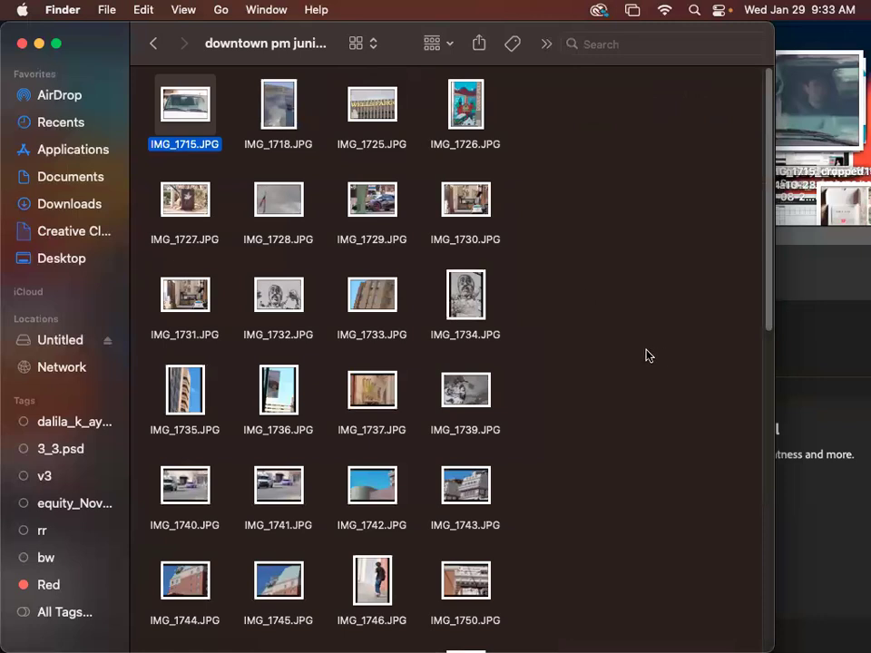
drag(770, 265, 685, 59)
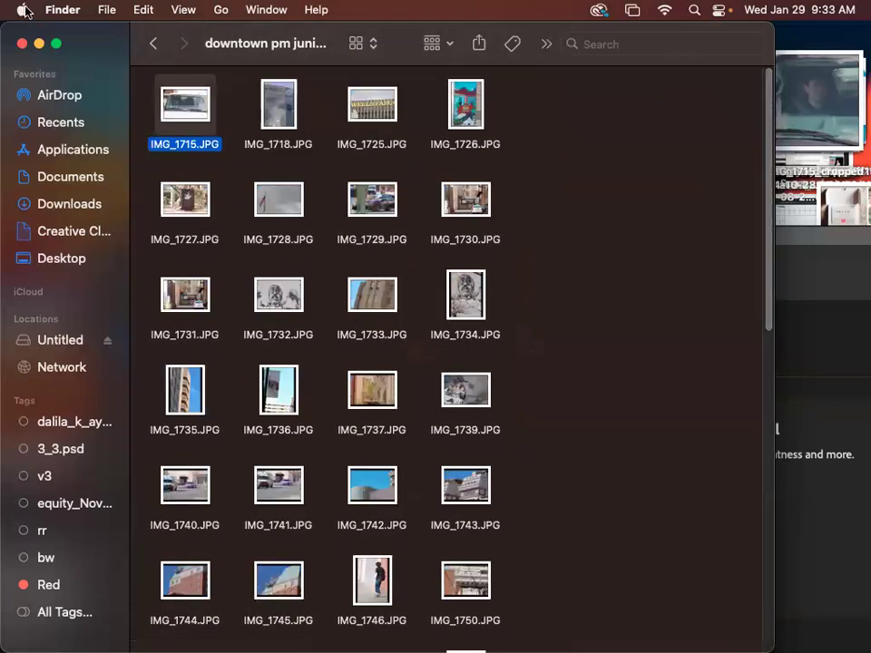
Open Finder's settings and review the Advanced options and the full list of sidebar items.
click(65, 9)
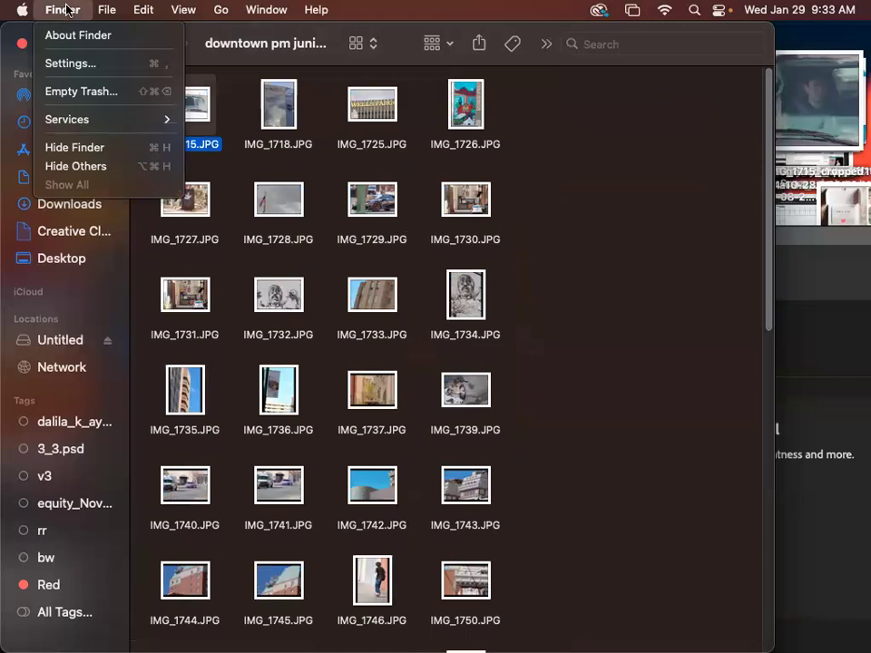
mouse_move(96, 12)
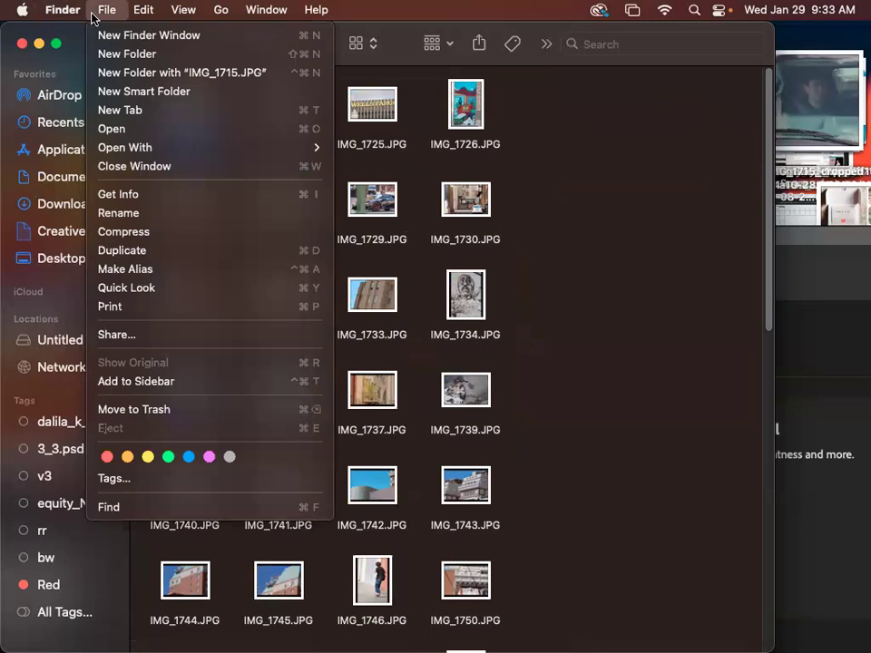
mouse_move(23, 9)
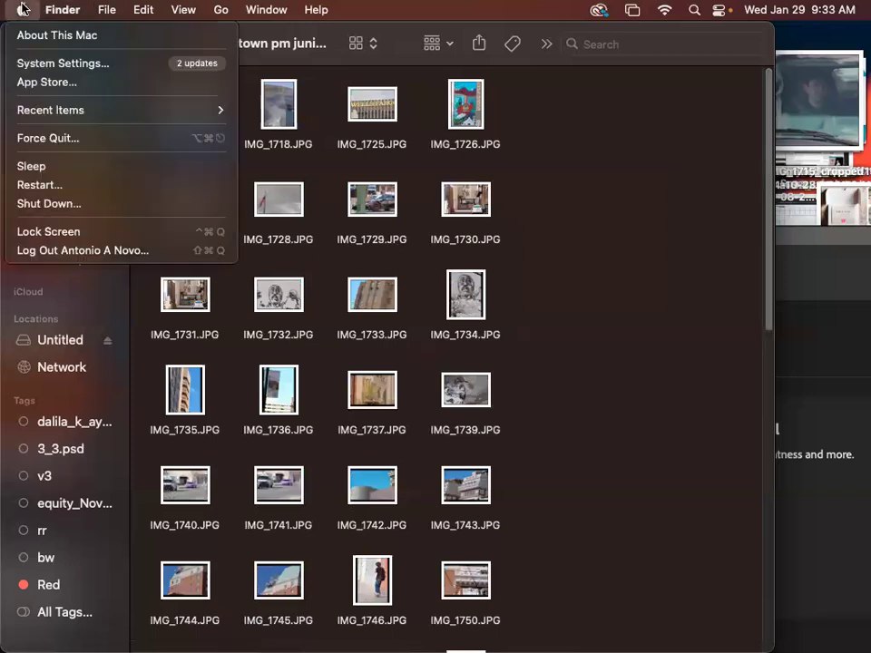
mouse_move(60, 8)
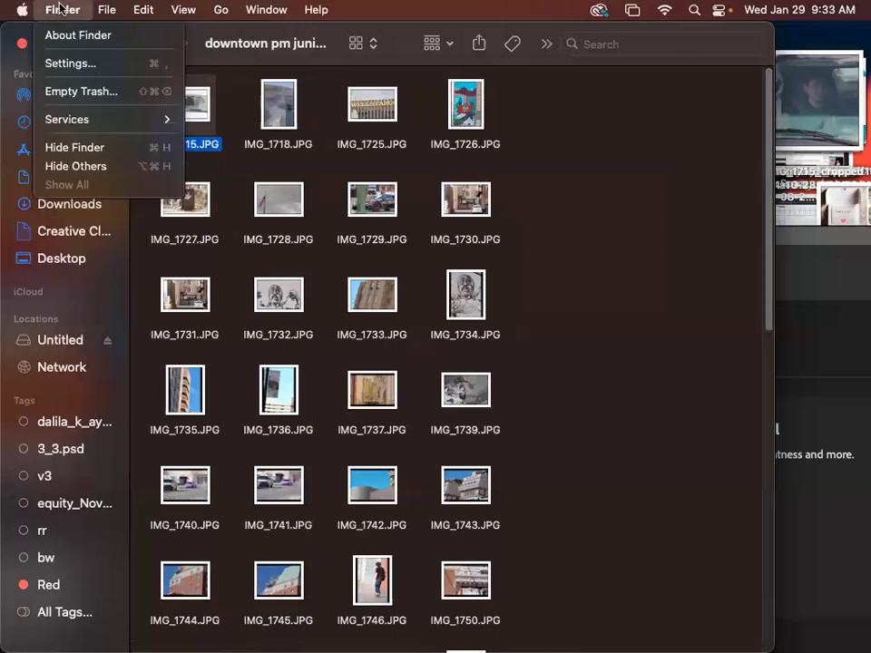
click(63, 66)
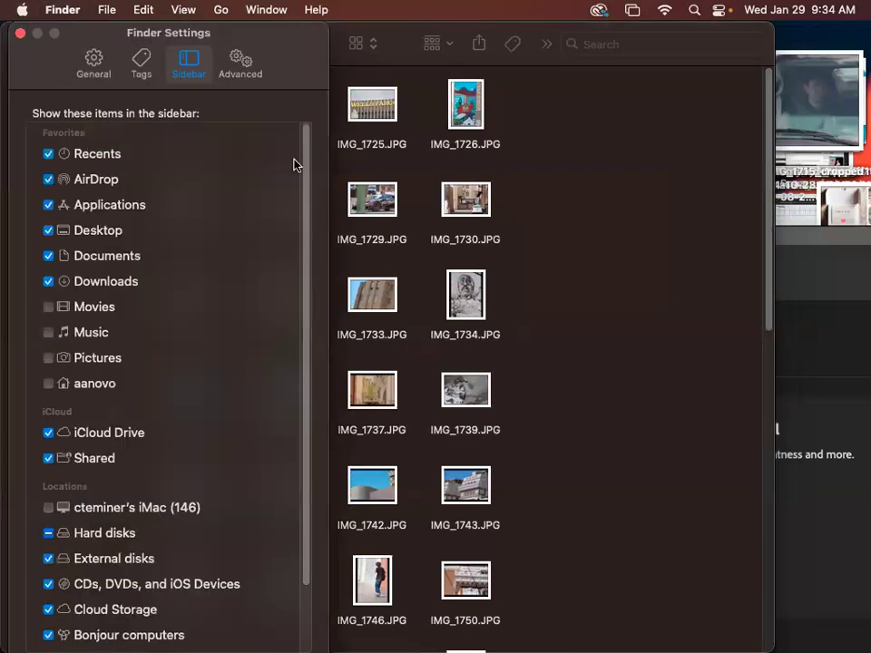
click(237, 60)
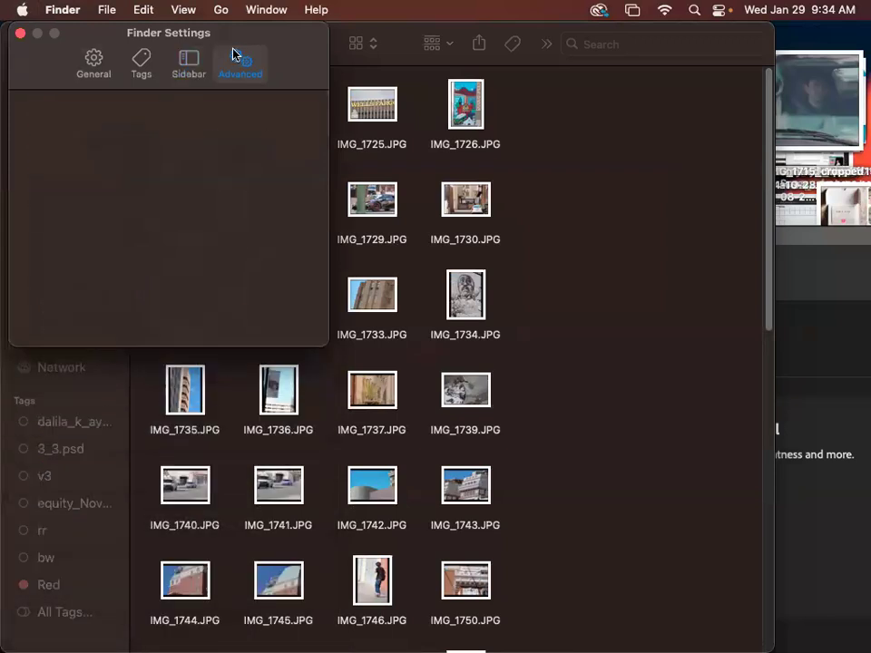
click(192, 71)
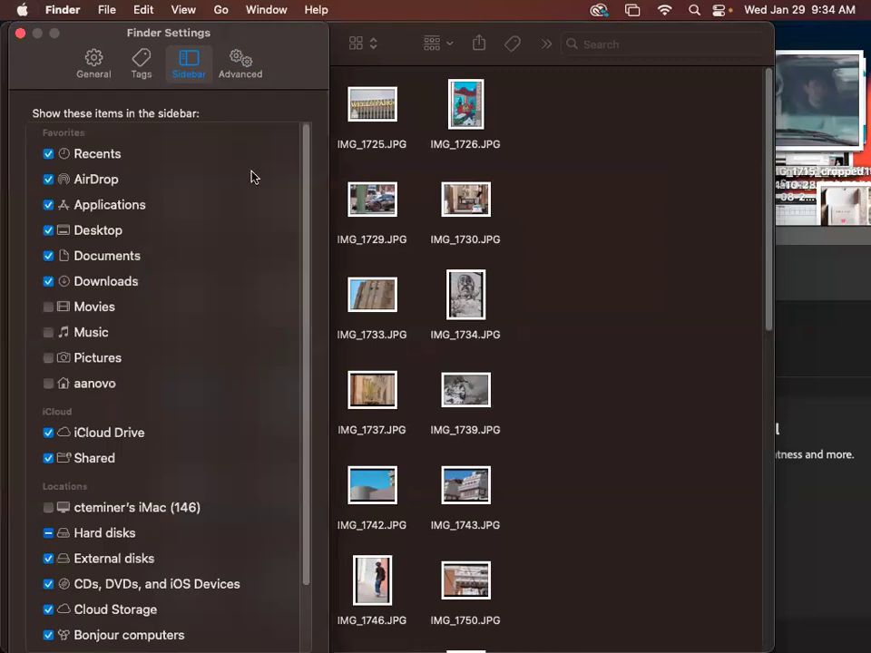
scroll(256, 184, down, 3)
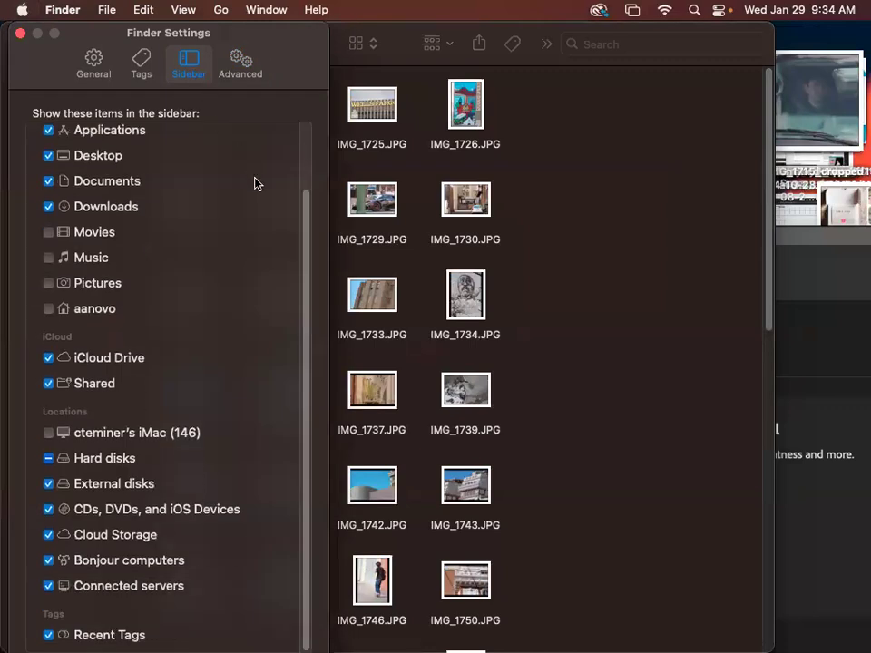
scroll(257, 184, up, 3)
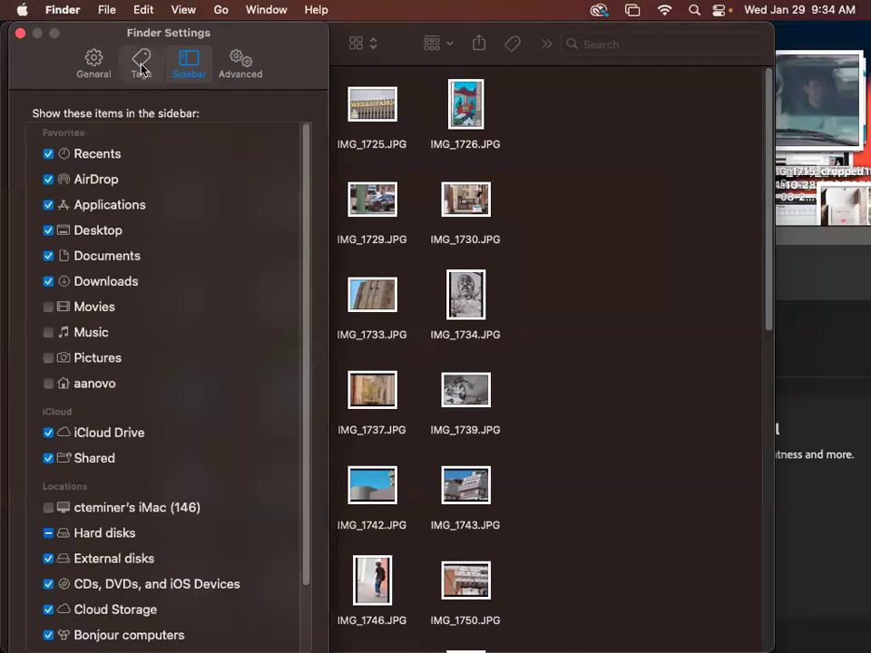
Review the General, Advanced and Sidebar sections of Finder's settings and close the settings window.
click(96, 61)
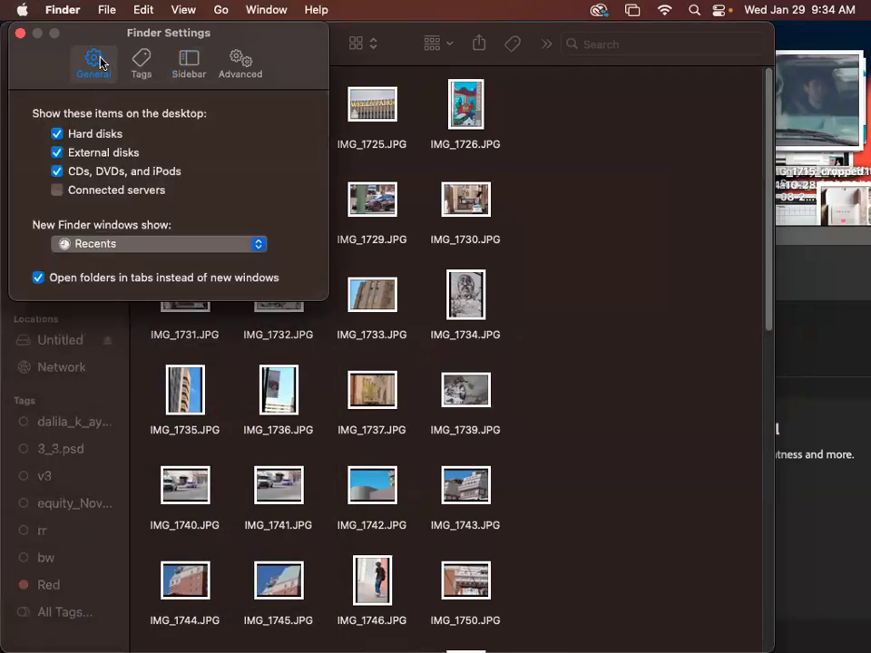
click(246, 64)
click(189, 64)
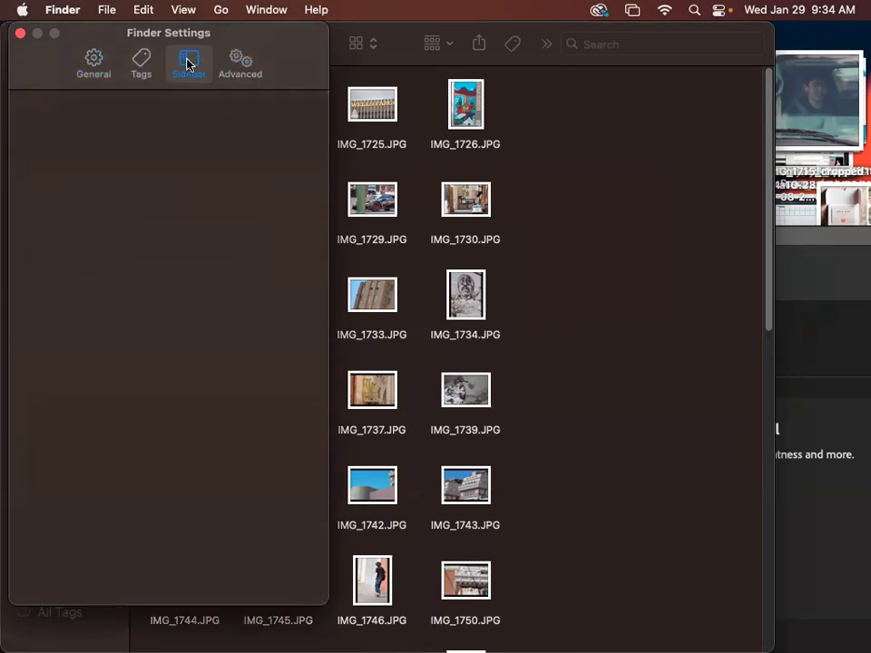
scroll(240, 175, down, 3)
scroll(239, 175, up, 3)
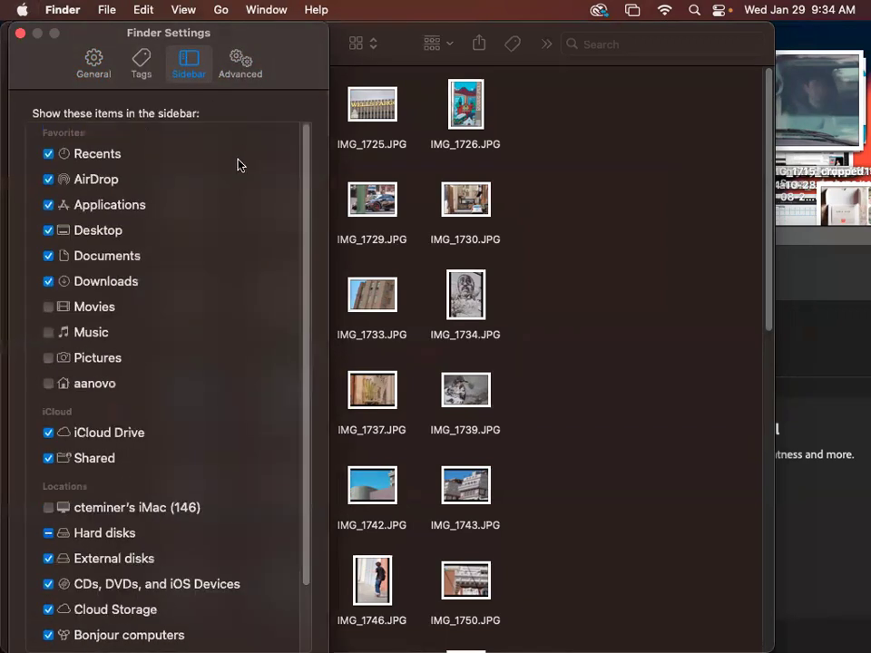
click(21, 34)
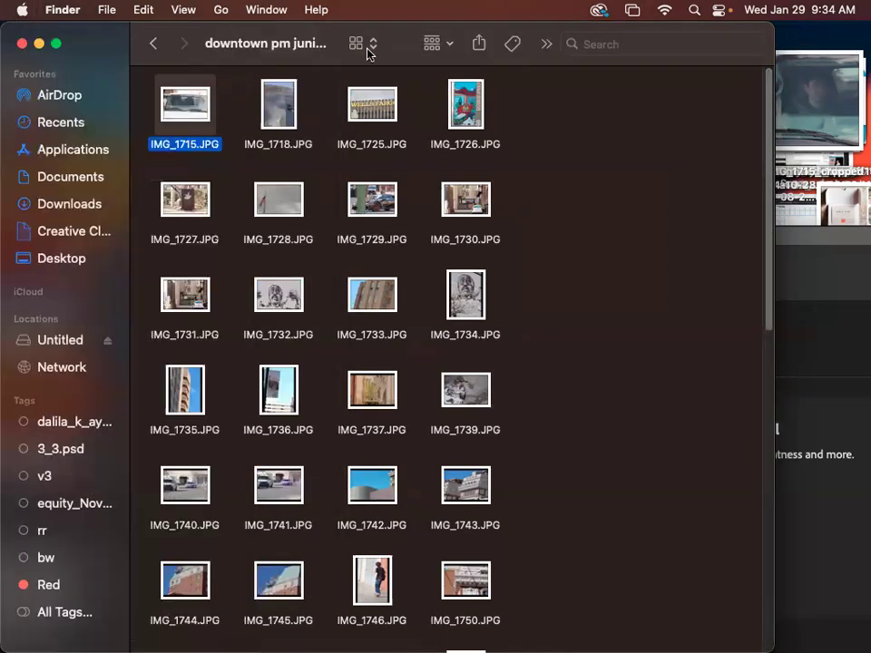
Check the folder's grouping options and display the photos as a list.
click(436, 43)
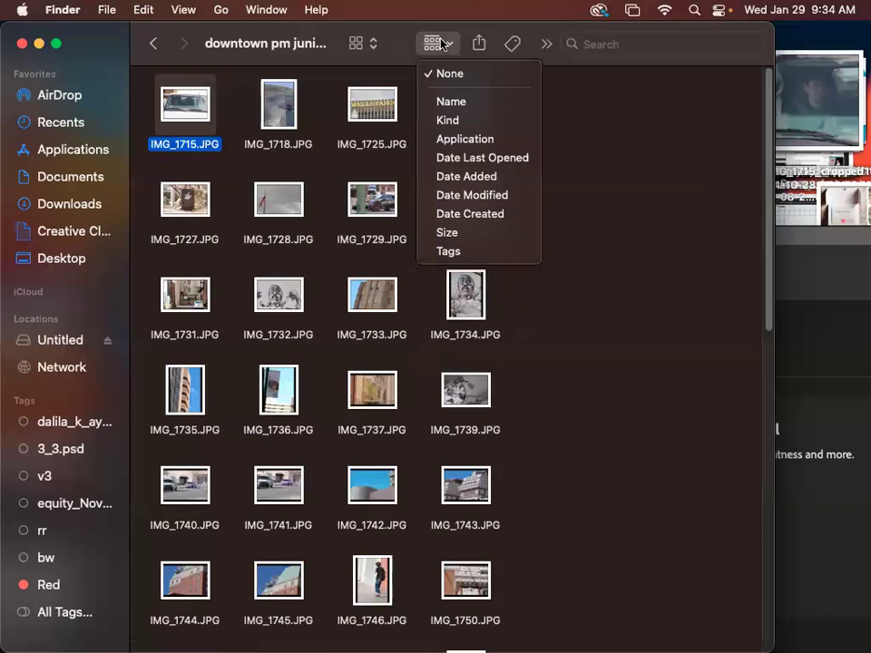
click(361, 44)
click(362, 44)
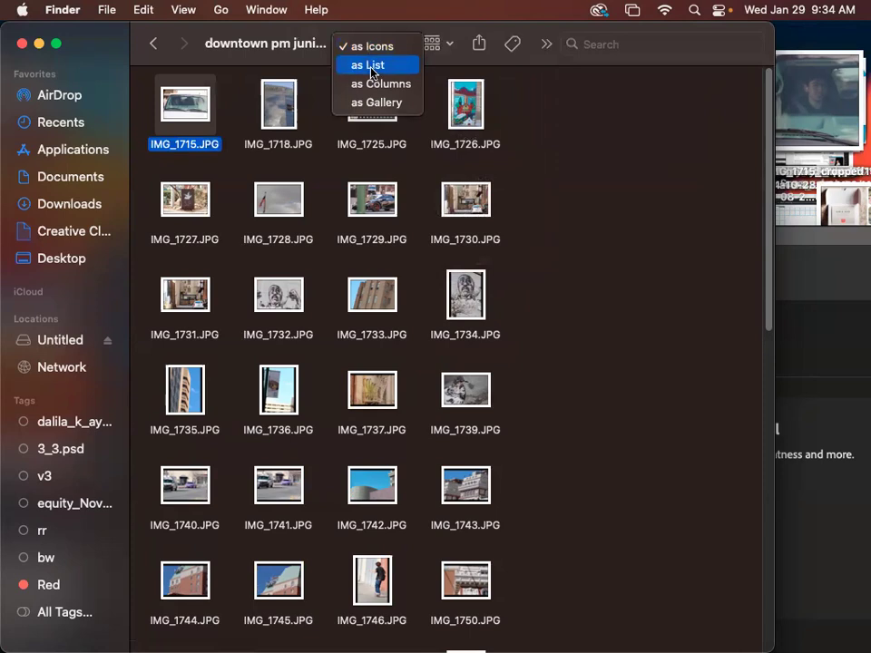
click(371, 65)
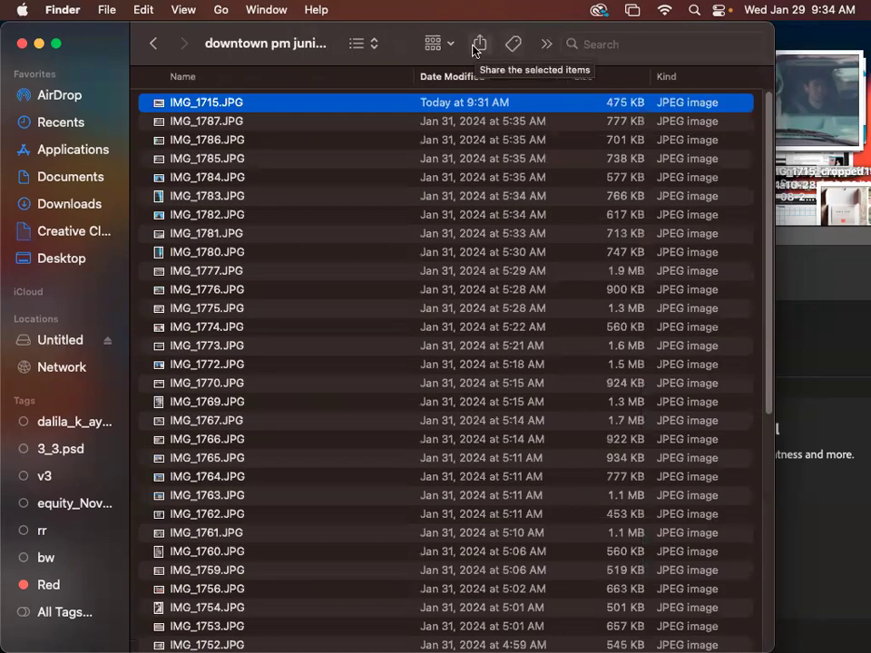
Look through the full list of photos and select IMG_1785.JPG.
click(359, 51)
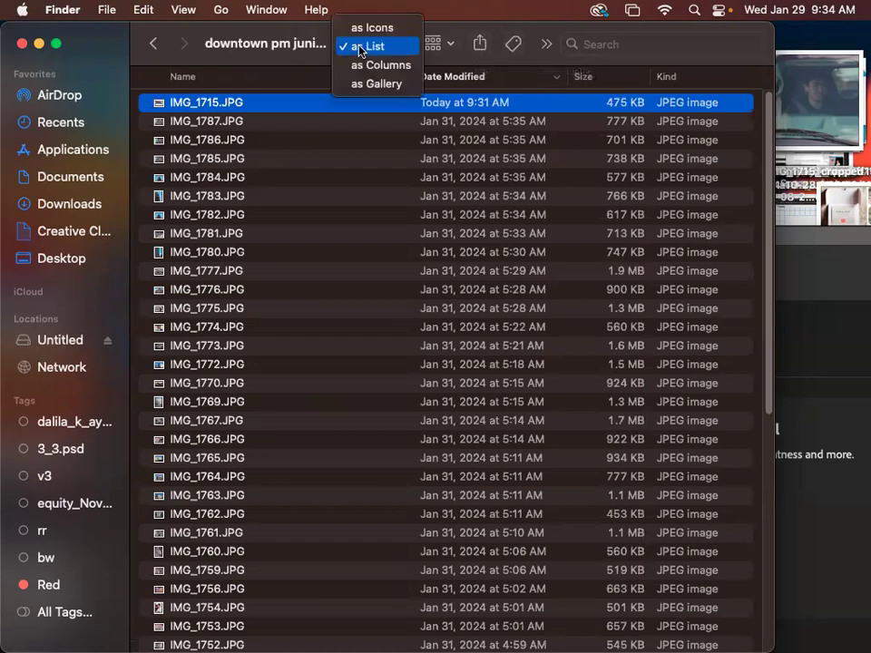
click(253, 42)
scroll(430, 326, down, 5)
scroll(432, 326, up, 5)
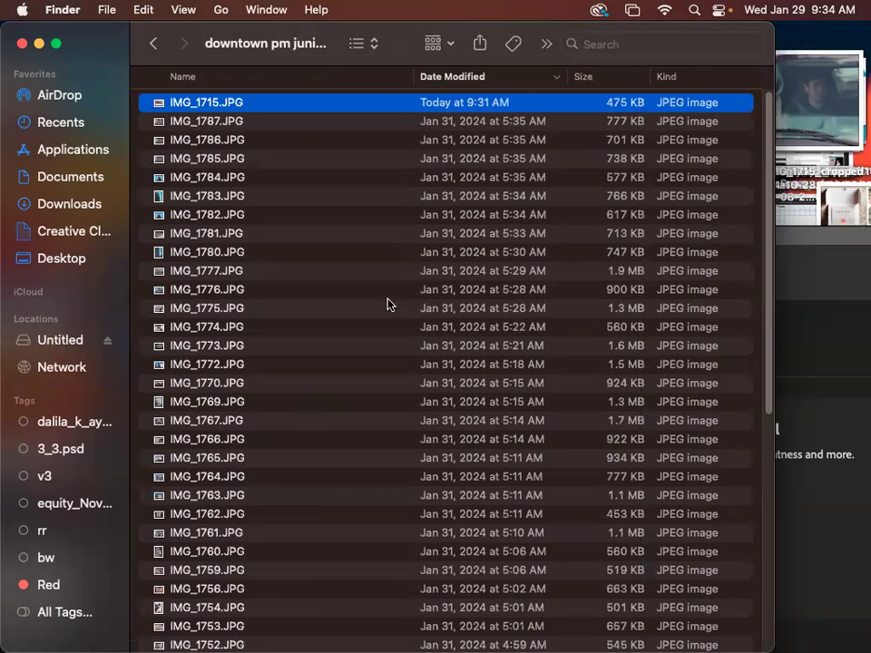
scroll(391, 289, down, 1)
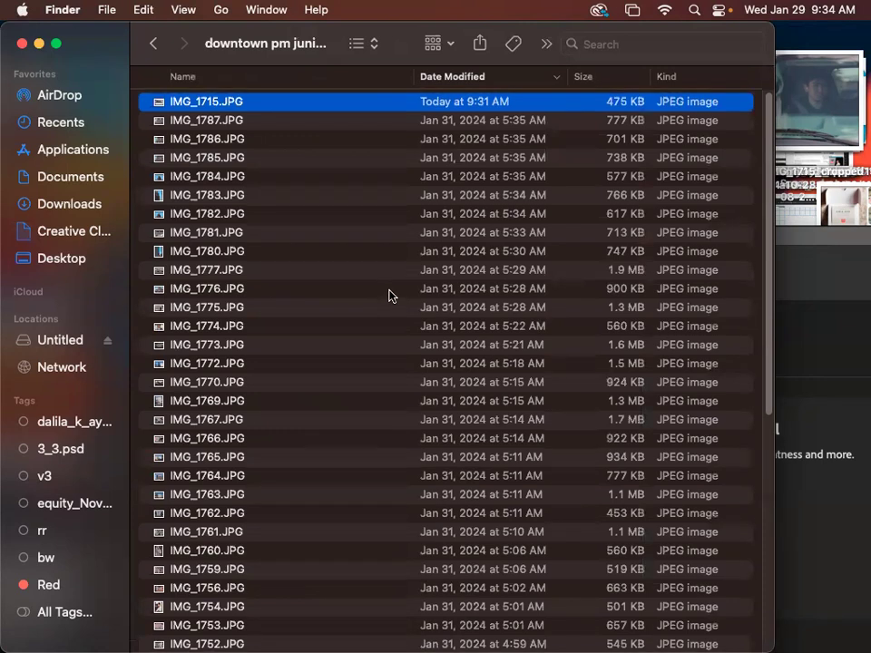
scroll(391, 294, down, 5)
scroll(391, 296, up, 5)
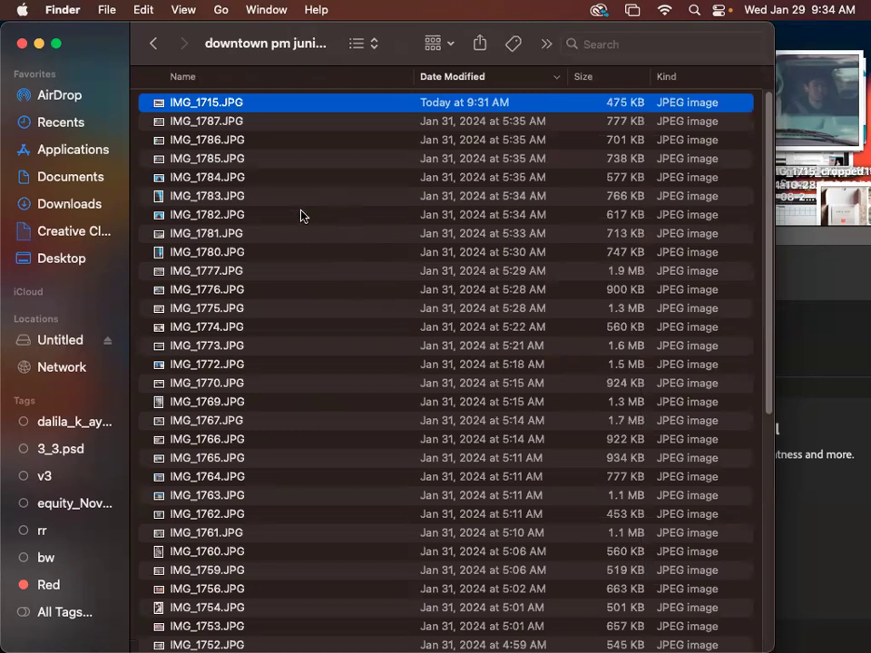
click(222, 162)
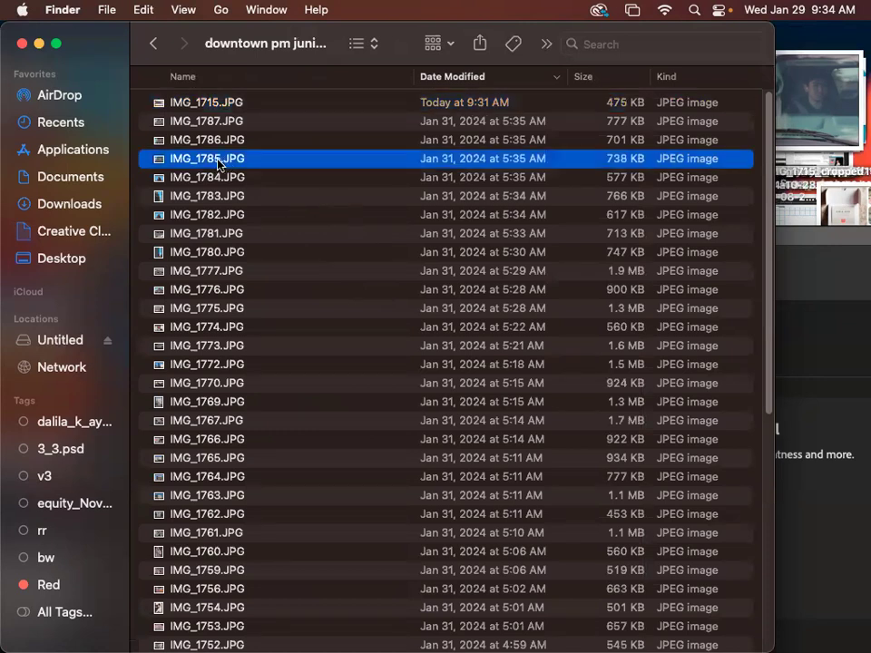
Switch the folder to column view and return to the beginning of the photo list.
click(366, 47)
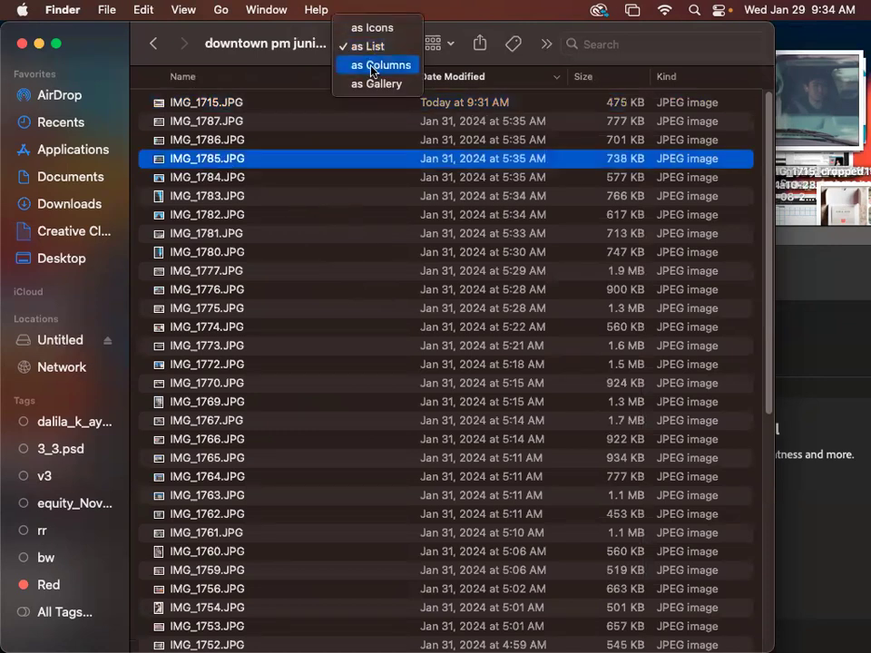
click(372, 66)
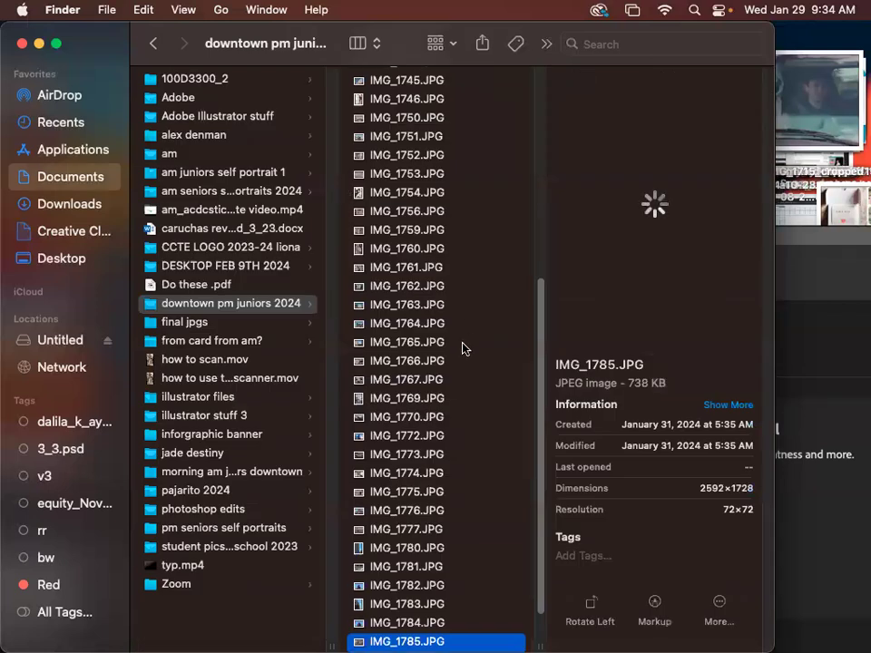
scroll(466, 344, down, 1)
scroll(468, 349, up, 10)
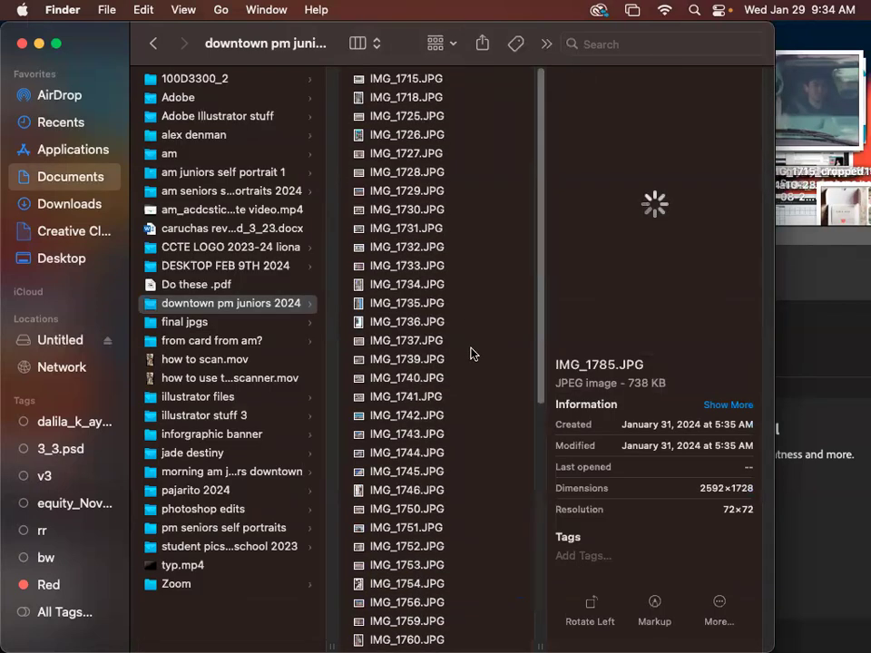
Tag the mural photo IMG_1726.JPG with the Red tag.
click(432, 138)
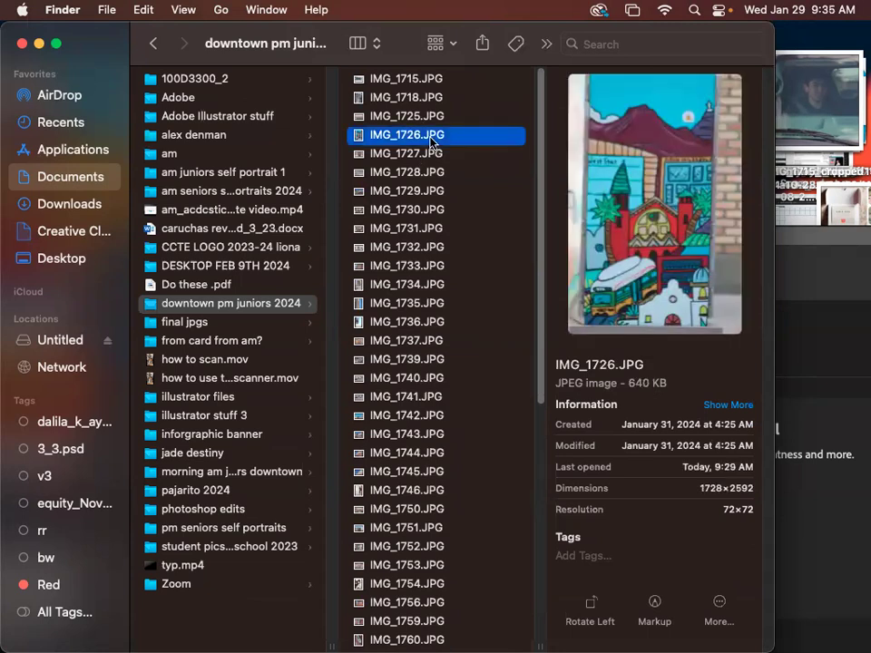
right_click(442, 141)
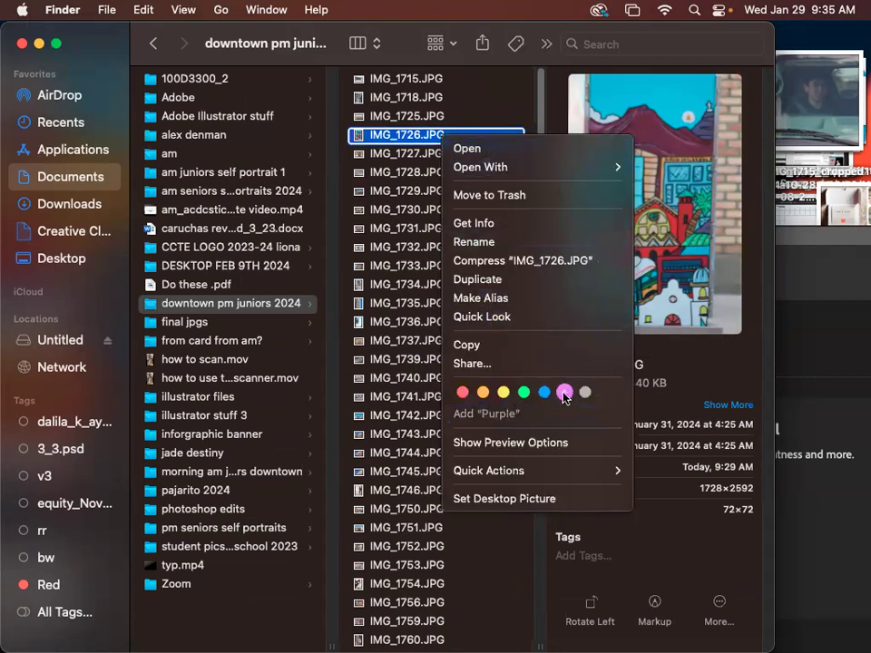
click(463, 392)
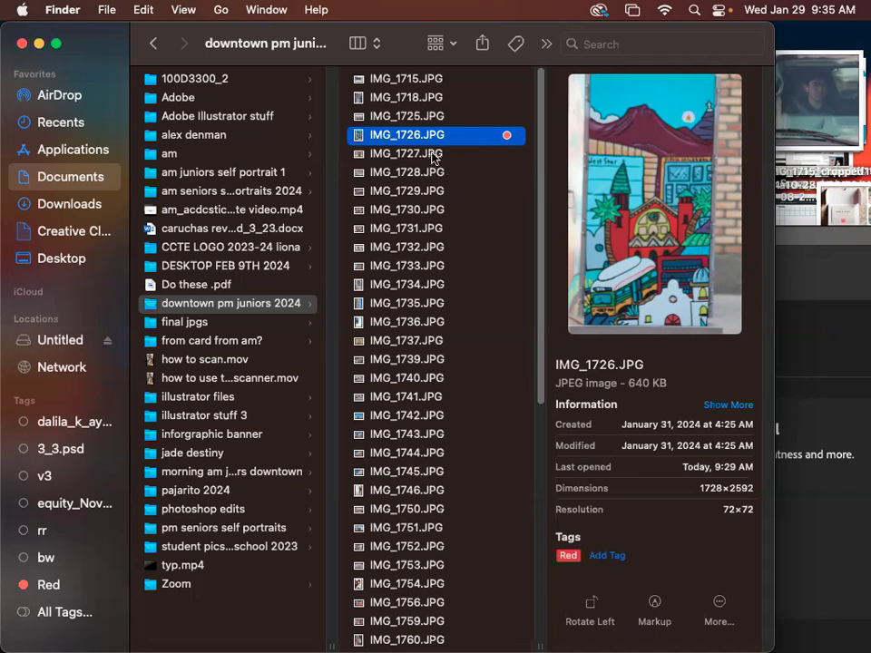
click(435, 154)
click(444, 136)
Tag the building photo IMG_1735.JPG with the Orange tag.
click(424, 308)
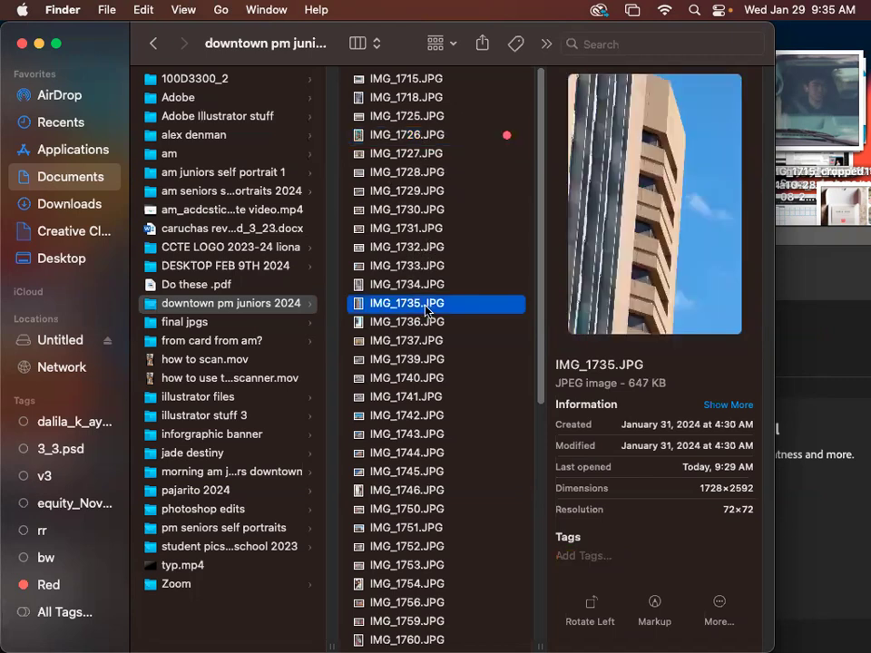
right_click(427, 310)
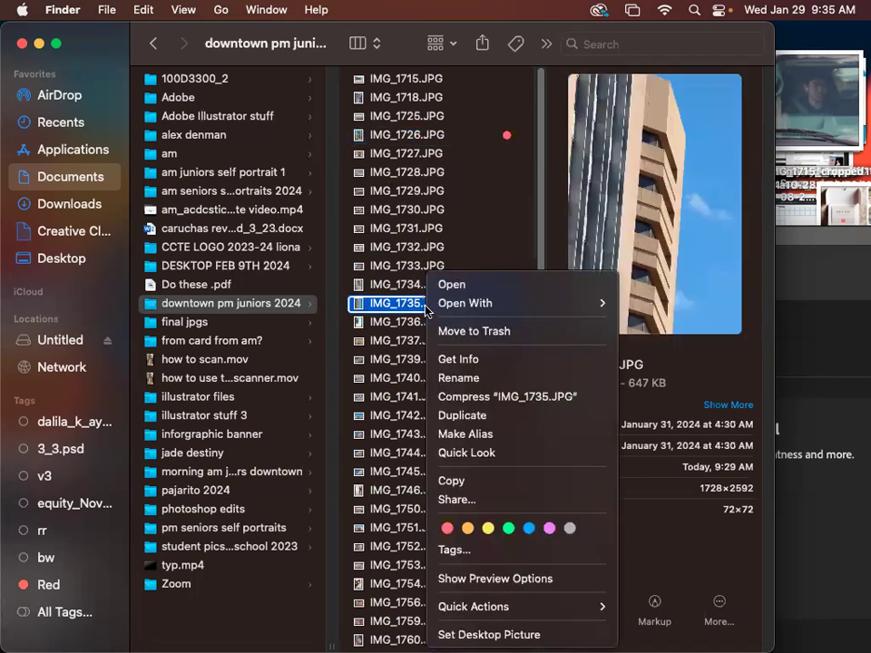
click(467, 528)
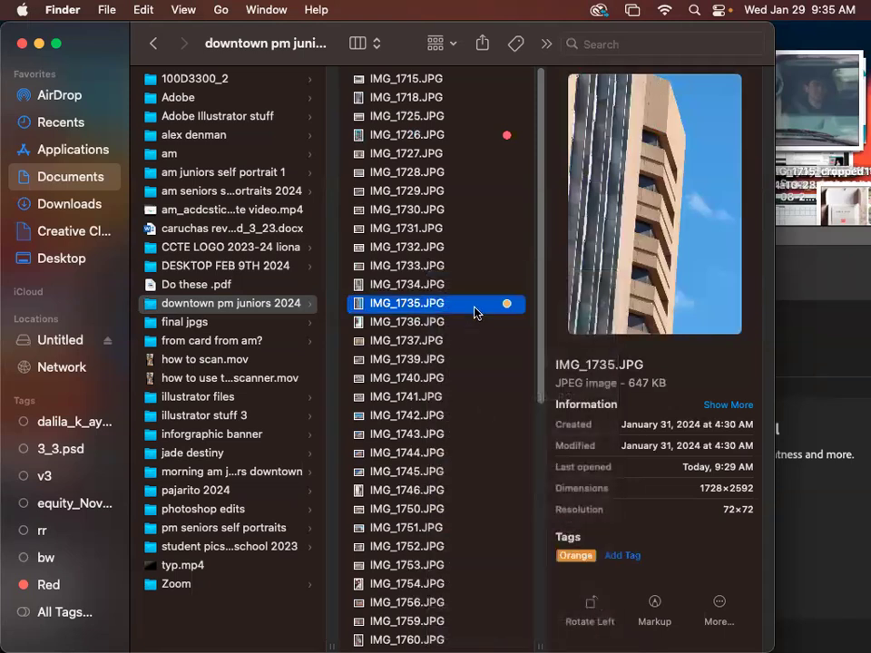
Tag the cat sculpture photo IMG_1769.JPG with the Green tag.
scroll(444, 363, down, 5)
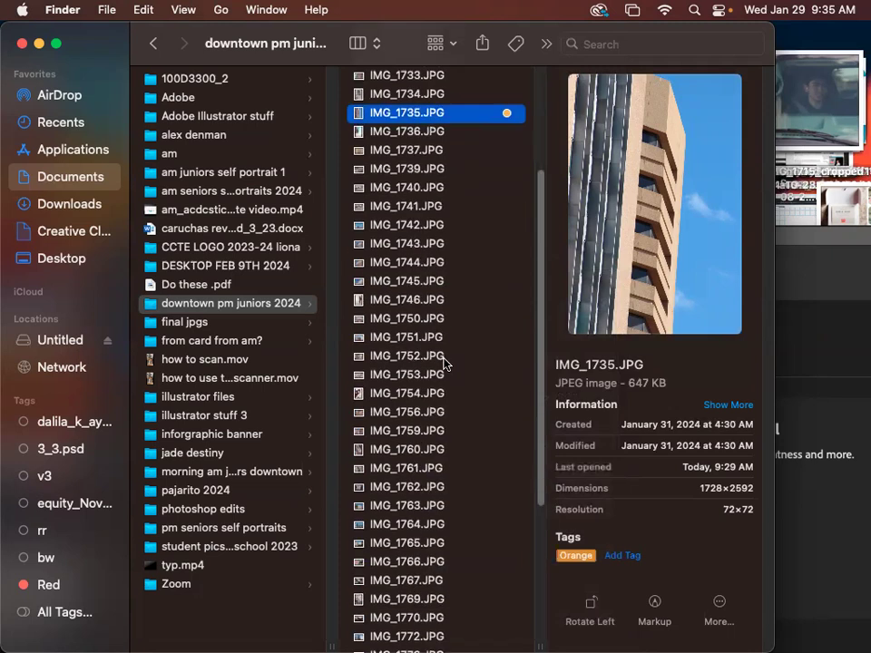
scroll(443, 364, down, 5)
click(412, 300)
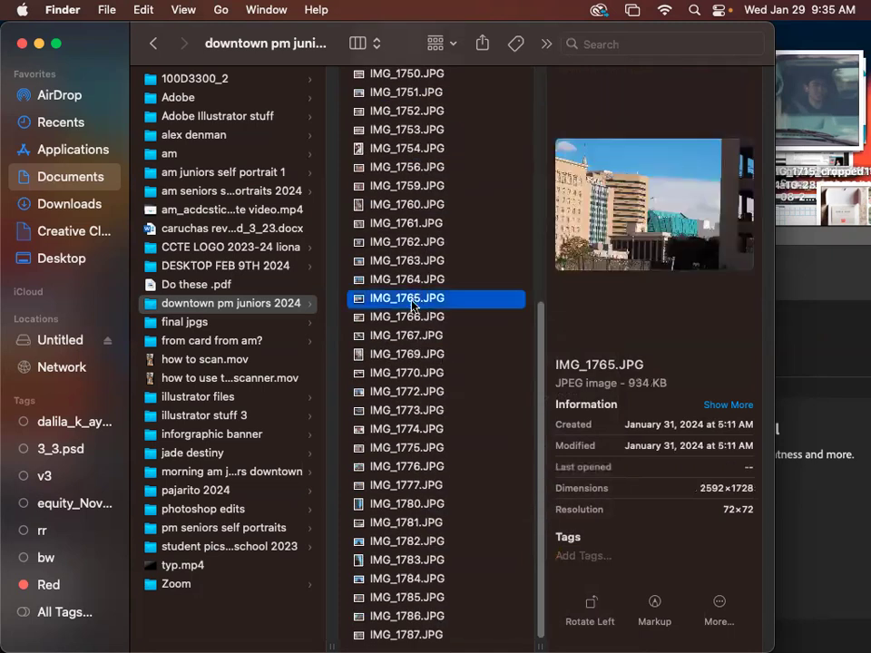
click(416, 357)
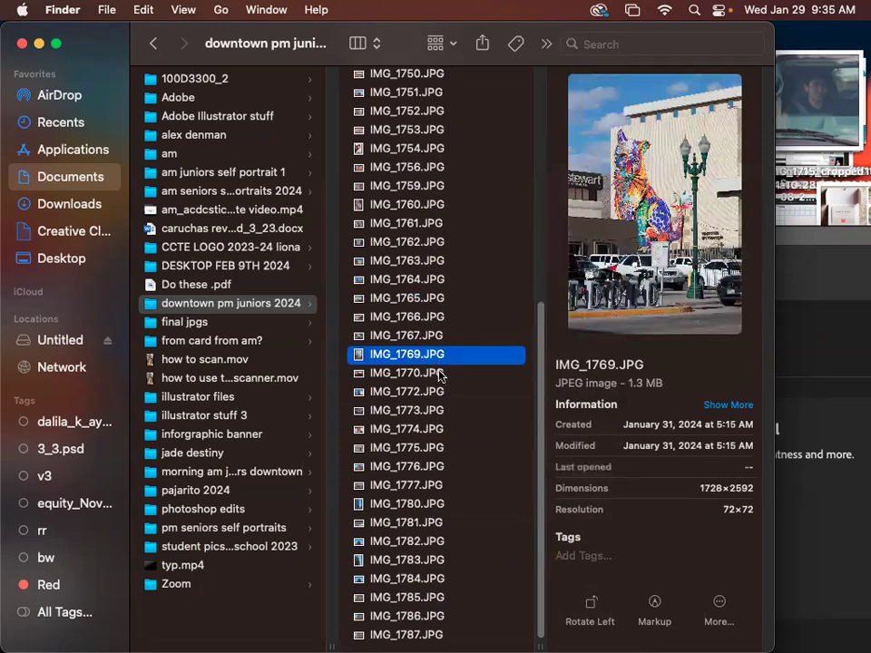
right_click(446, 355)
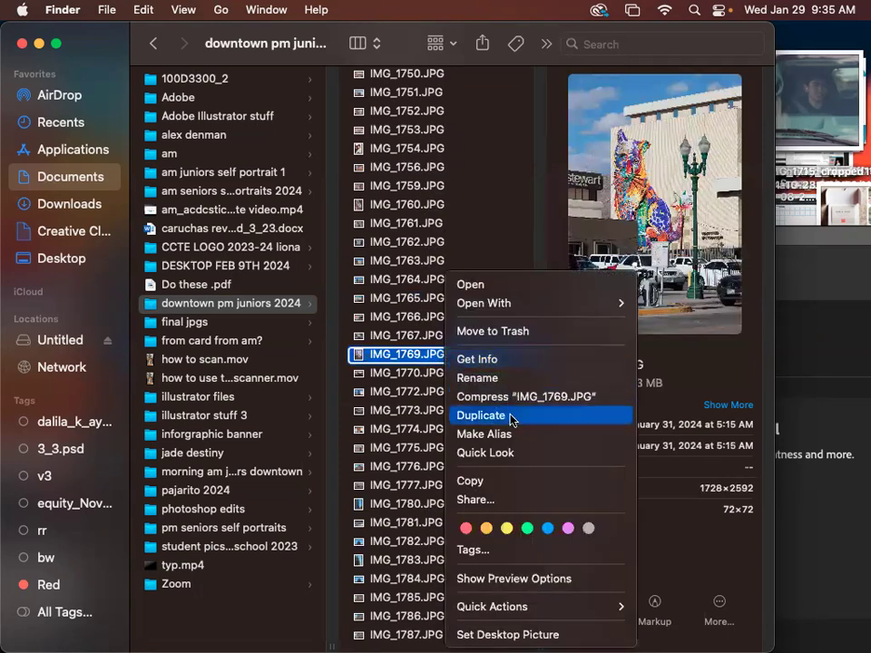
click(531, 533)
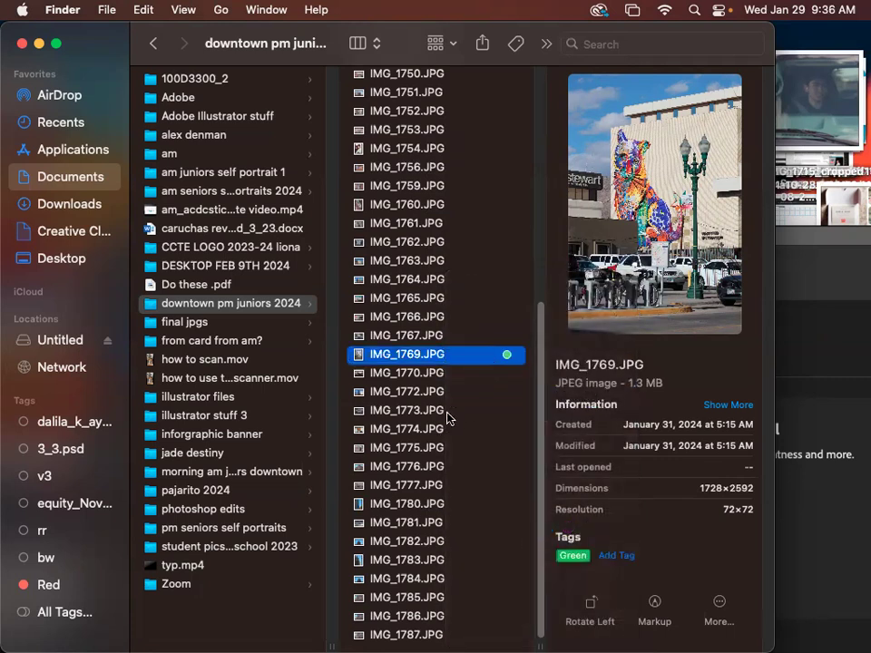
scroll(445, 414, up, 5)
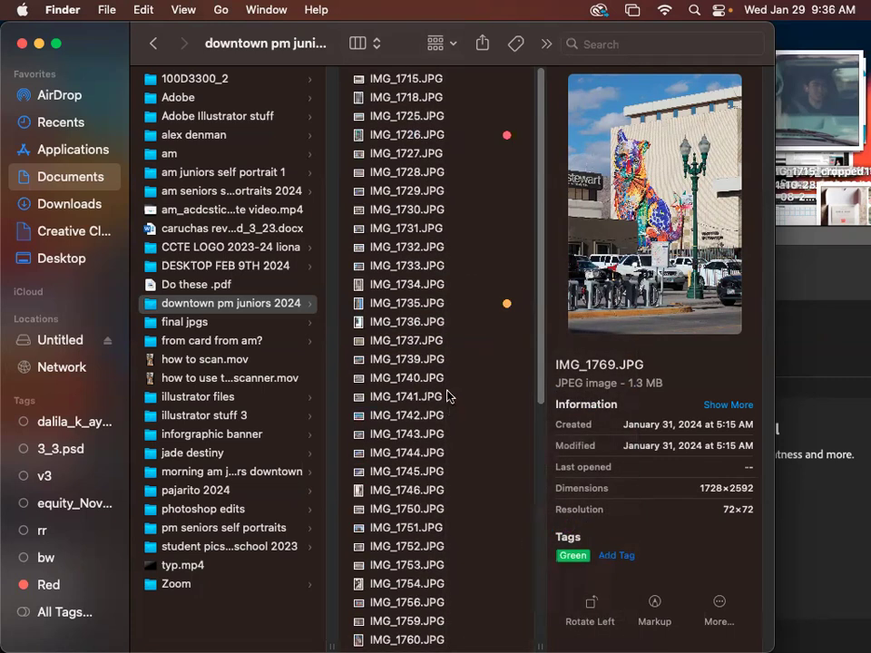
Close the downtown photo folder window and open a new Finder window showing Recents.
click(22, 44)
click(254, 239)
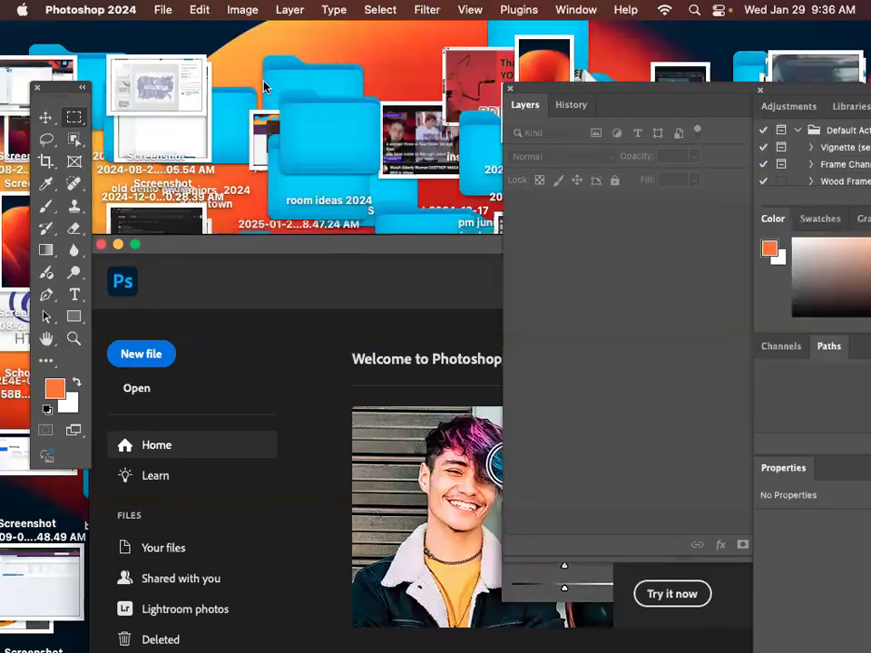
drag(258, 239, 235, 170)
click(229, 59)
key(super+n)
drag(395, 251, 355, 9)
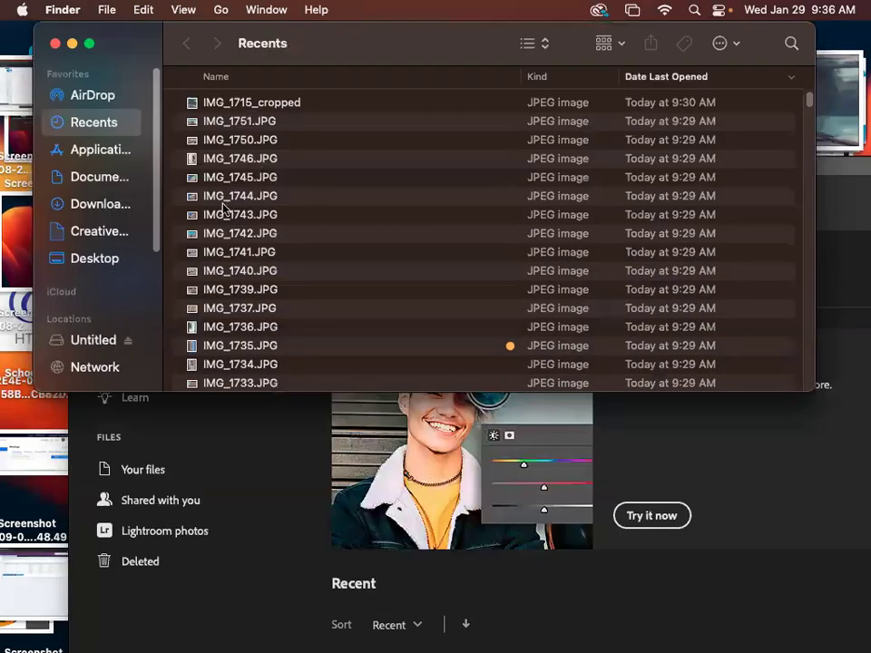
Select IMG_1736.JPG, IMG_1750.JPG and IMG_1742.JPG together in Recents and open them with Adobe Photoshop 2024.
click(230, 158)
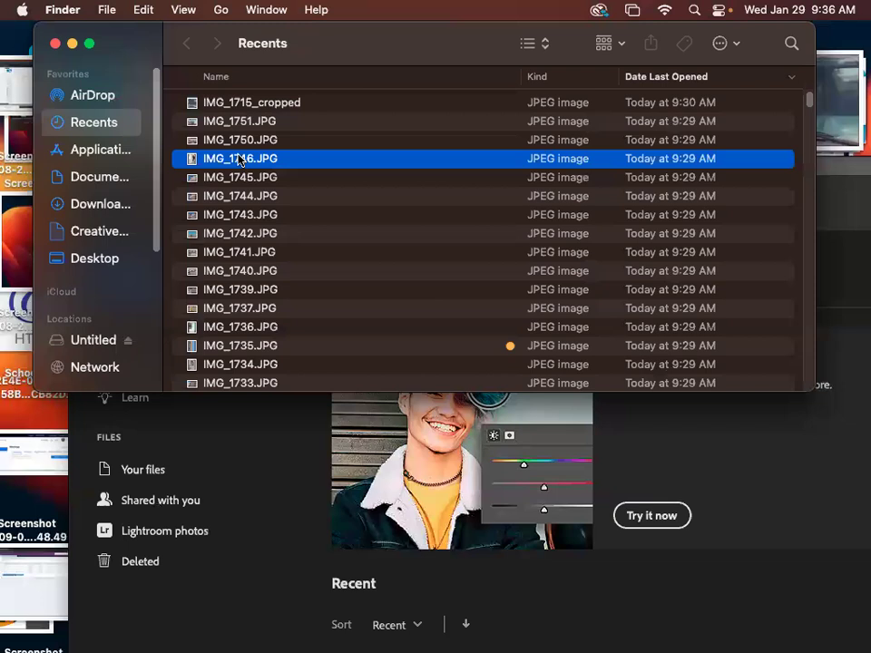
click(253, 270)
click(250, 328)
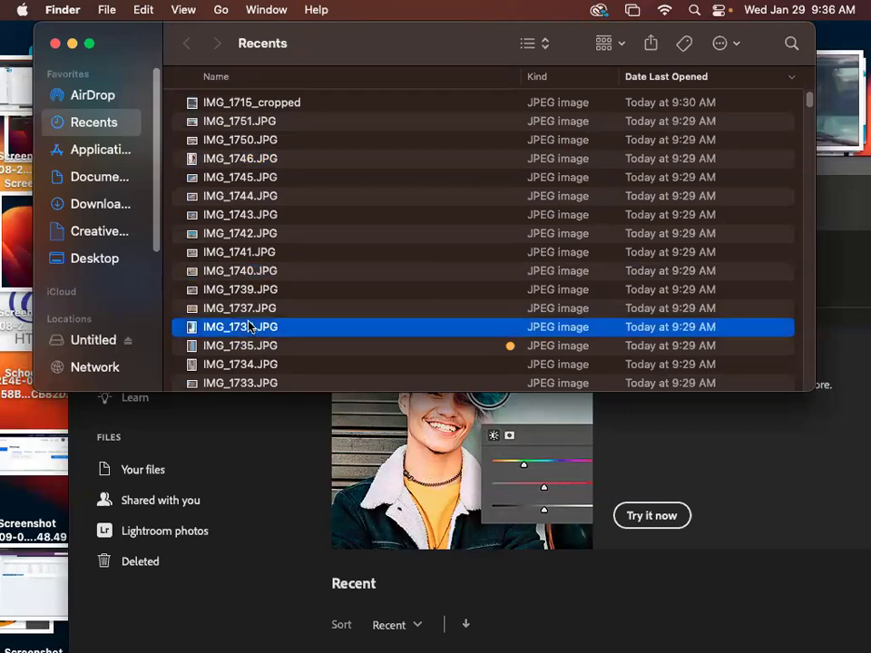
super+click(229, 139)
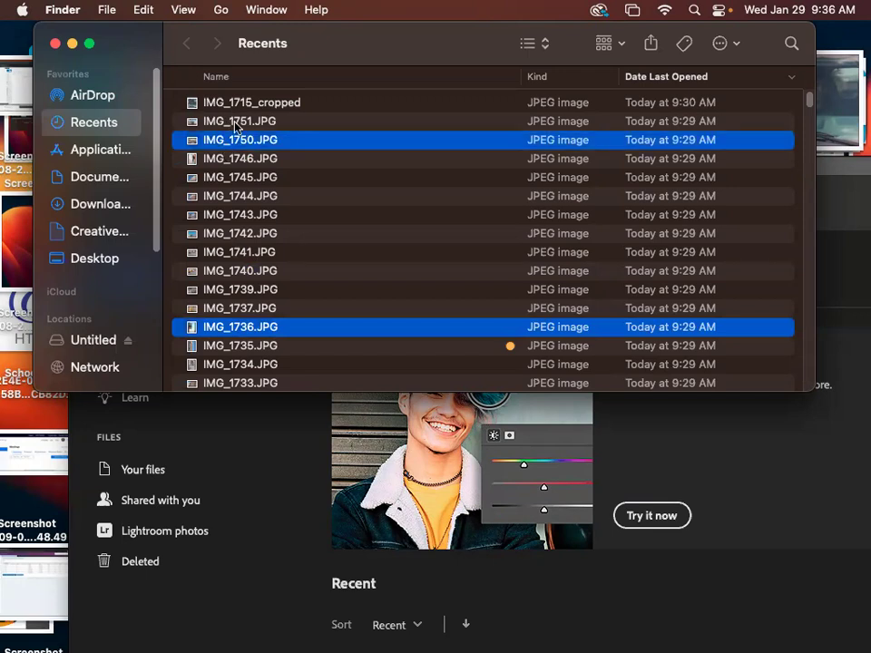
super+click(234, 235)
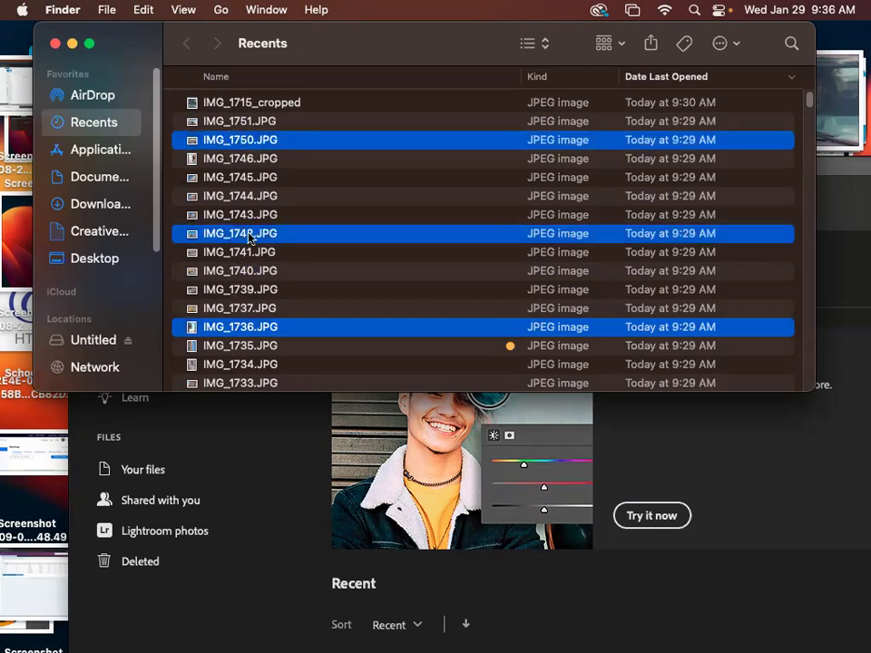
right_click(250, 237)
mouse_move(323, 287)
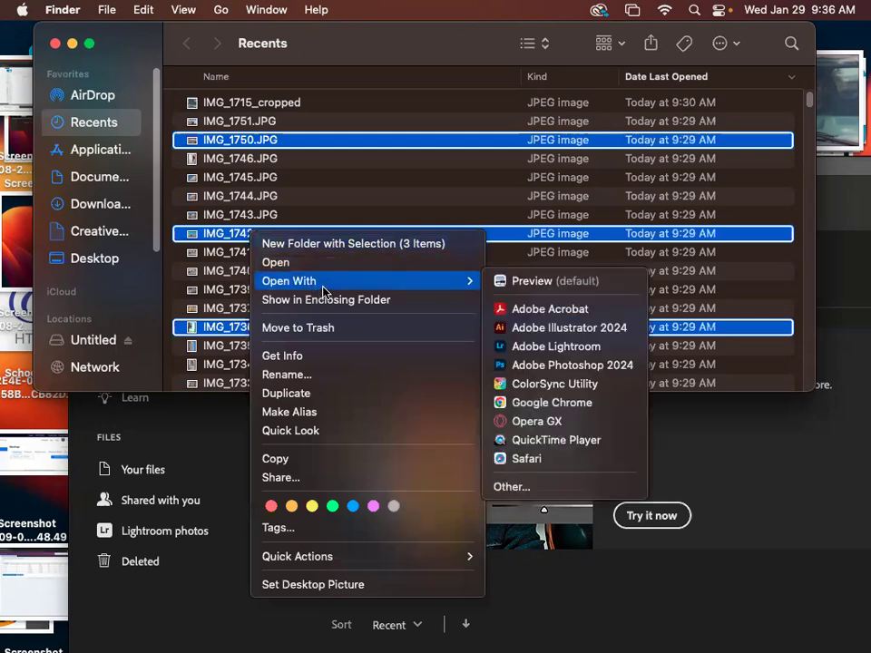
click(540, 367)
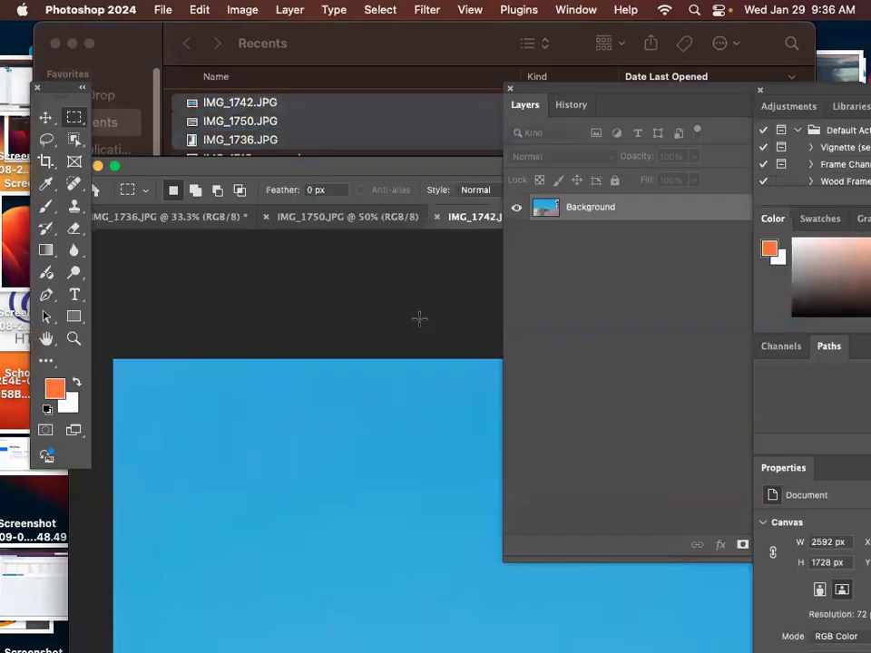
Move the Photoshop window up against the menu bar and separate the three photo tabs into floating windows.
drag(443, 169, 401, 66)
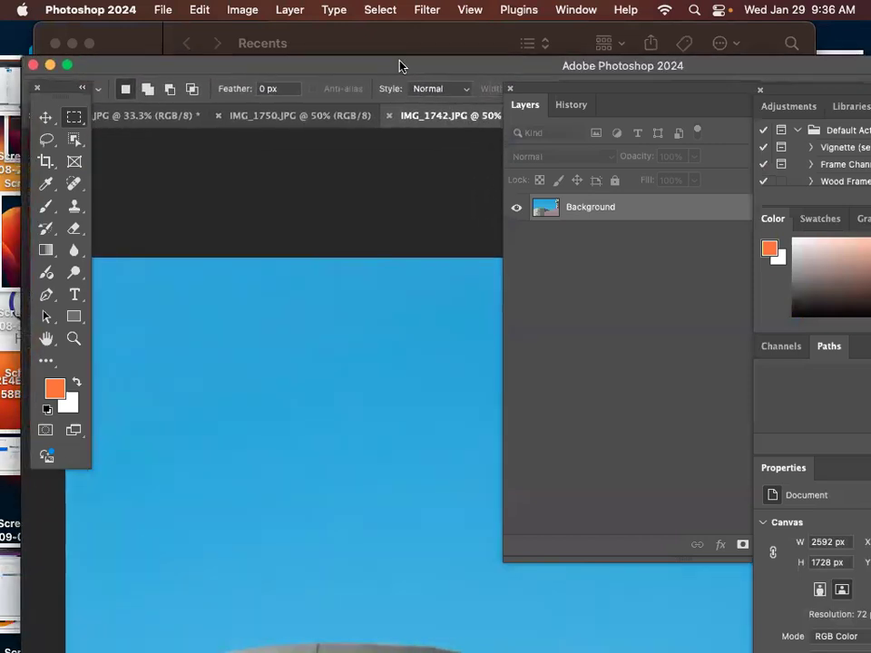
drag(400, 67, 372, 24)
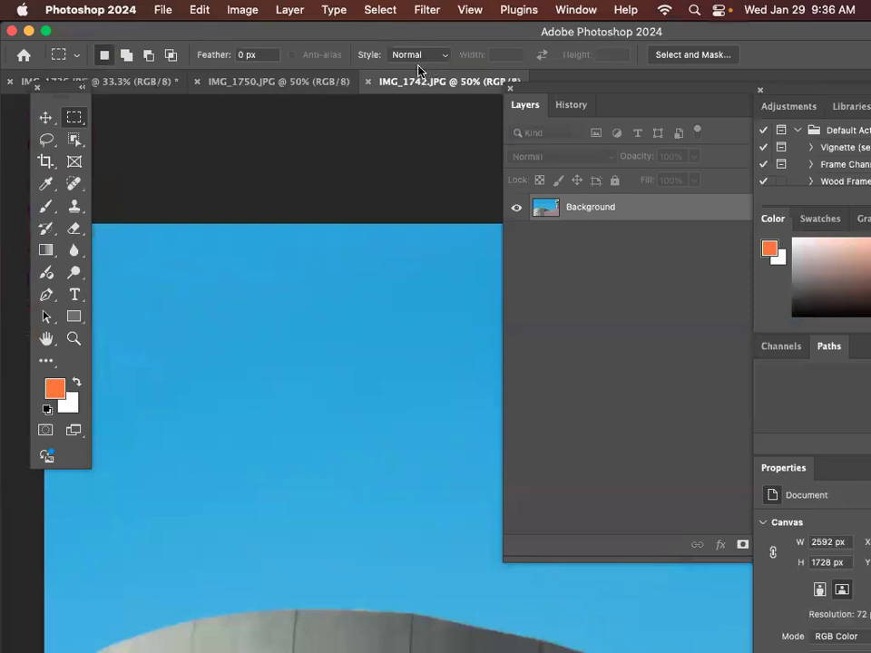
key(super+1)
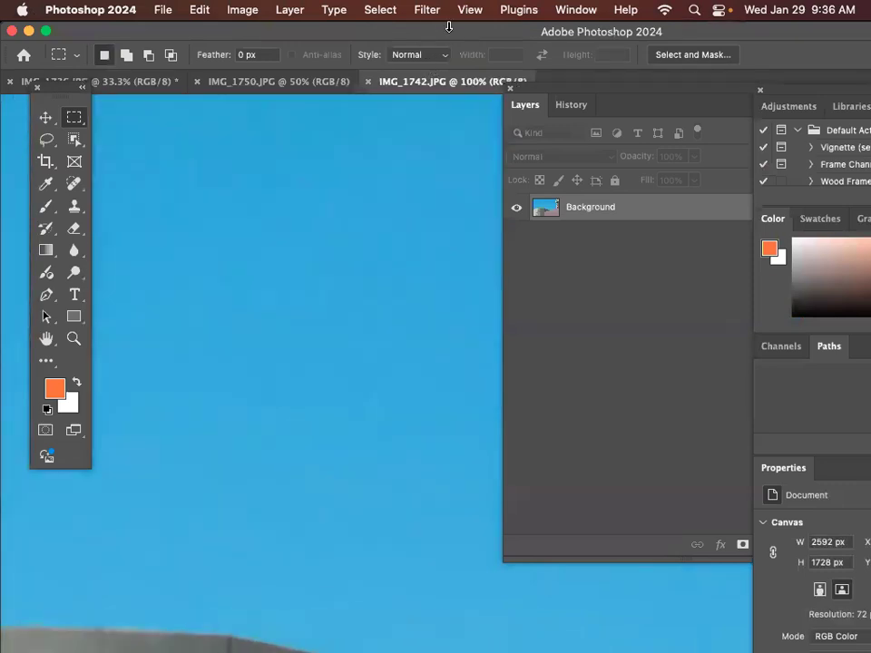
drag(436, 86, 374, 101)
drag(288, 82, 307, 119)
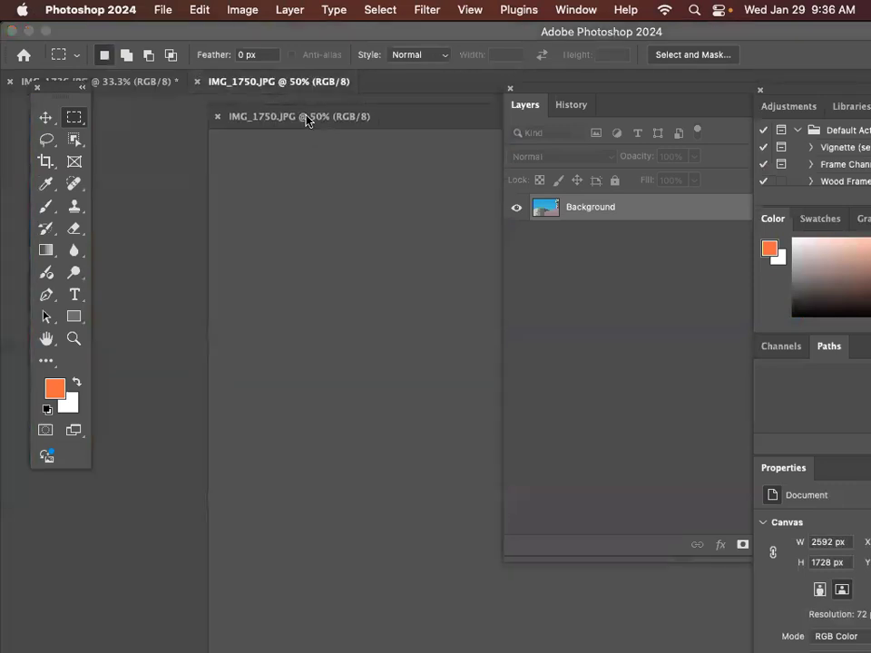
drag(165, 89, 373, 107)
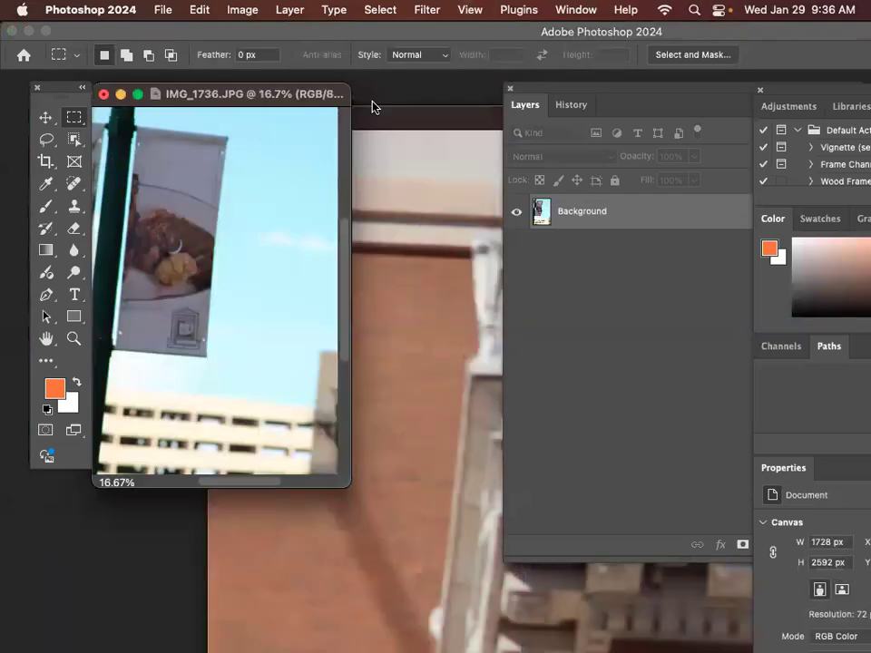
Zoom out the floating photos IMG_1750.JPG and IMG_1742.JPG to 16.67%.
click(402, 123)
key(super+minus)
key(super+minus)
key(super+minus)
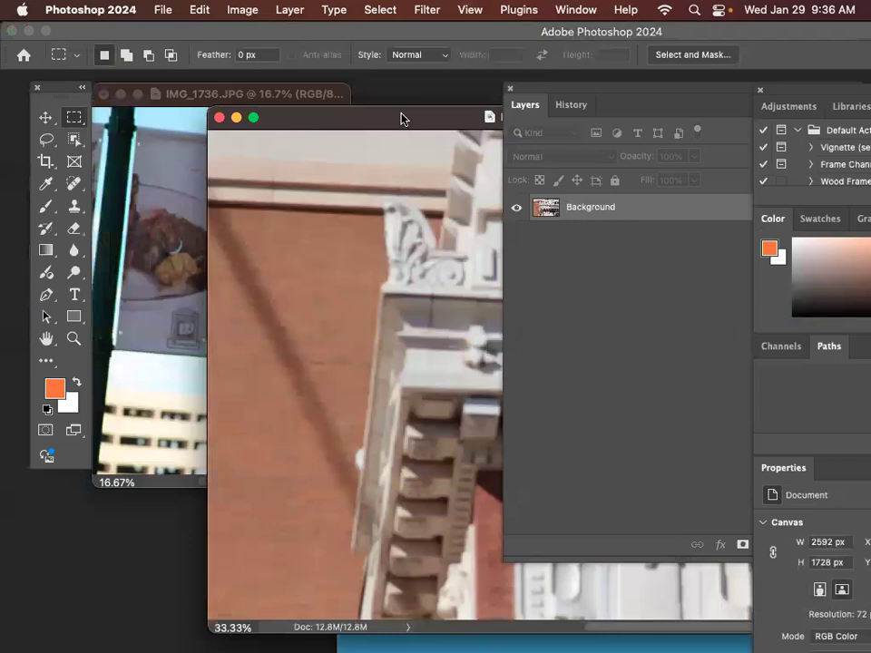
click(429, 416)
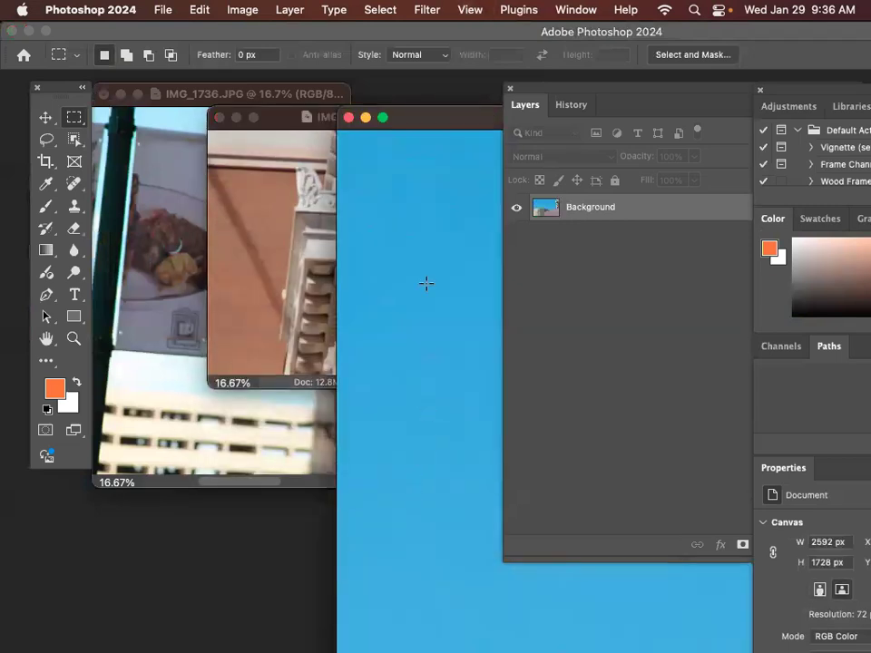
drag(424, 127, 409, 113)
key(super+minus)
key(super+minus)
key(super+minus)
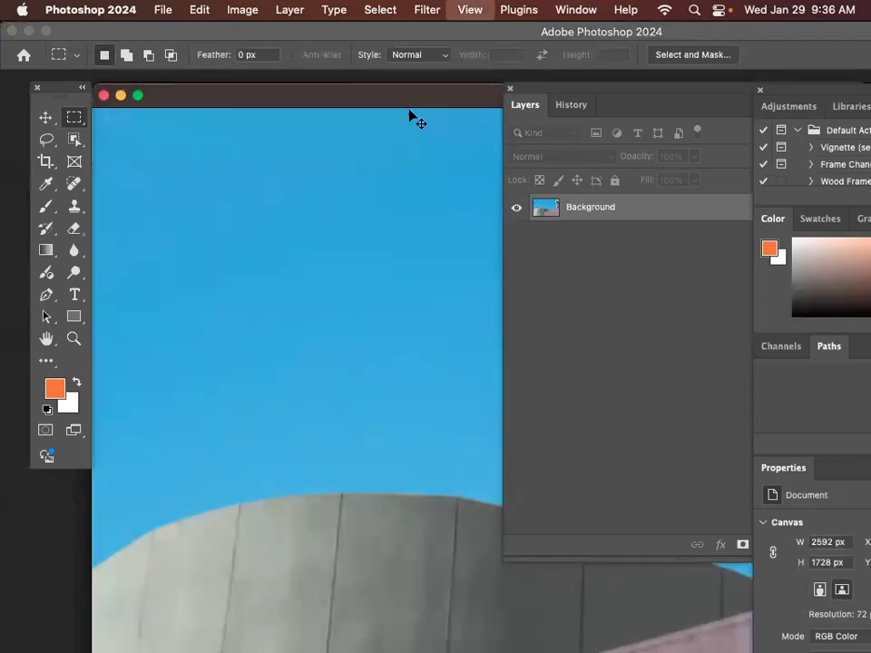
Spread out the floating windows, placing IMG_1742.JPG lower and IMG_1750.JPG beside IMG_1736.JPG.
drag(384, 98, 431, 273)
drag(272, 124, 338, 99)
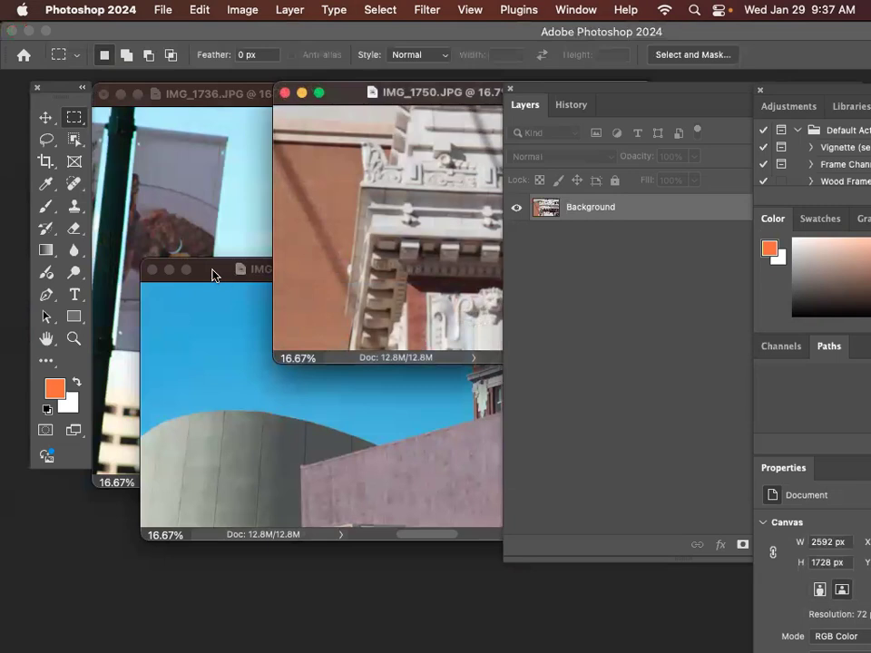
click(262, 275)
drag(394, 284, 500, 322)
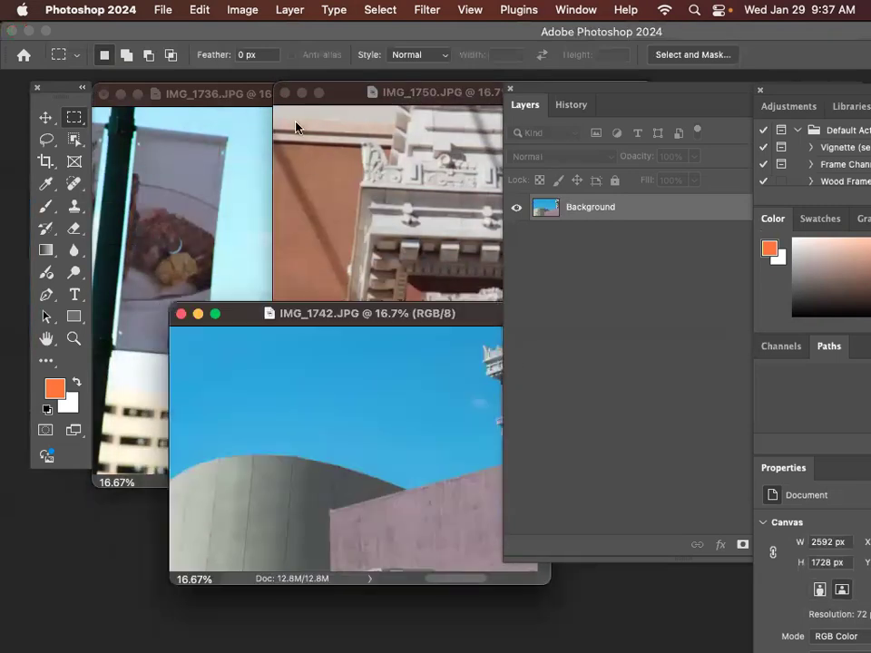
Enlarge the IMG_1736.JPG window to fit its photo, shift IMG_1750.JPG clear of it, and bring IMG_1742.JPG to the front.
click(147, 90)
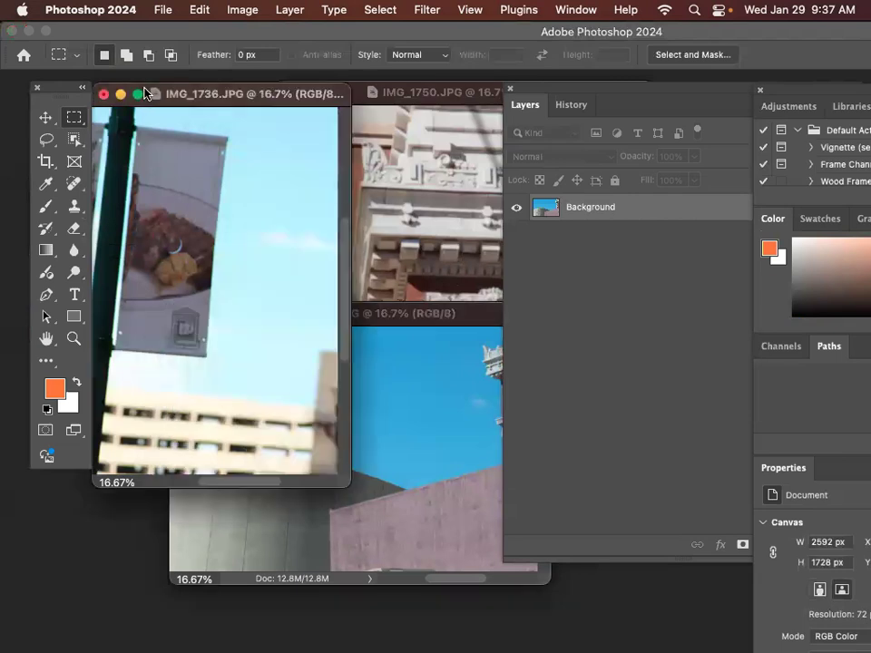
drag(345, 483, 365, 515)
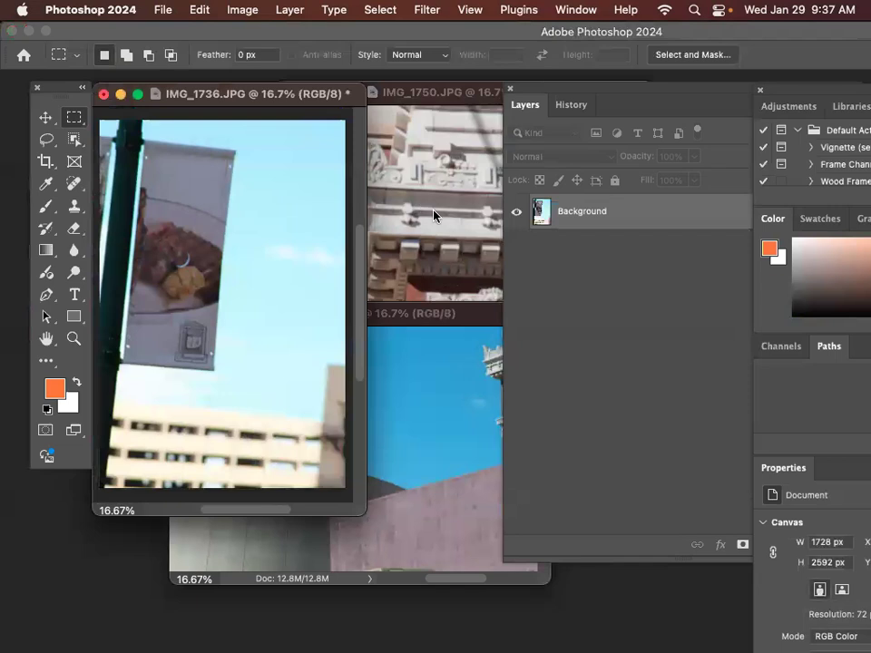
click(433, 215)
drag(346, 92, 442, 108)
click(379, 417)
Shift the Photoshop window slightly aside, switch to Illustrator and start a new file.
mouse_move(526, 646)
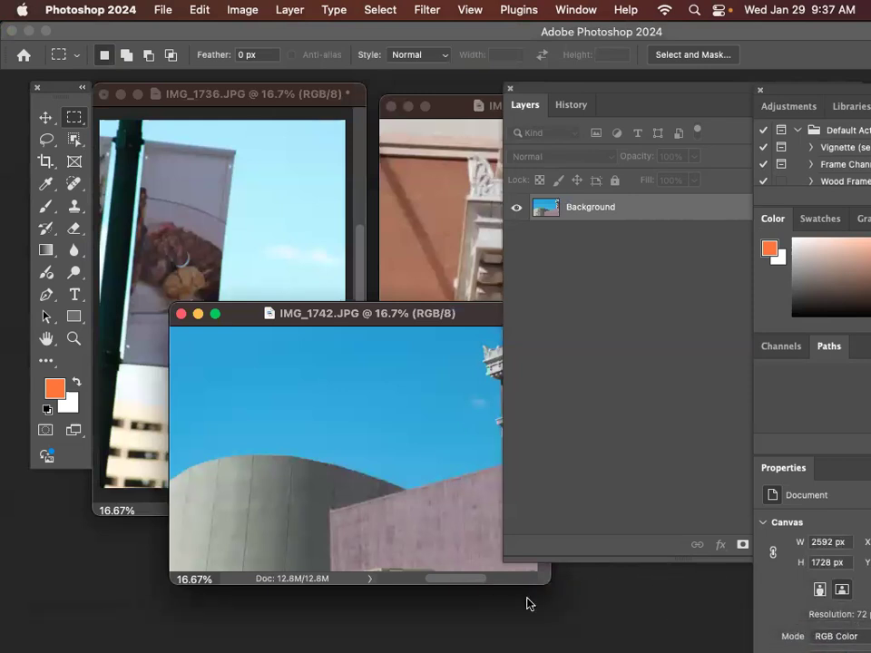
drag(542, 33, 492, 33)
mouse_move(643, 640)
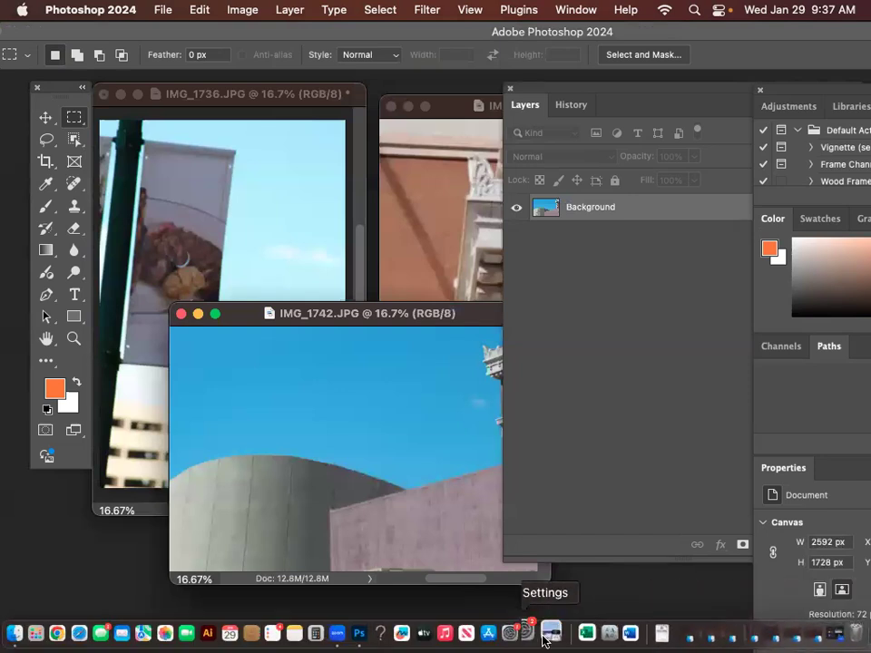
click(219, 632)
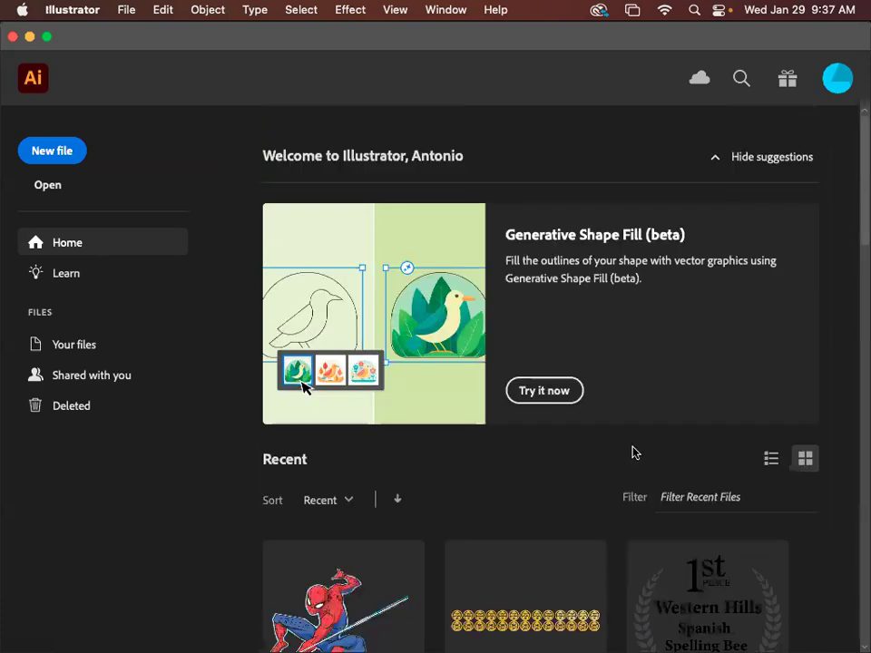
click(80, 153)
Examine the Mobile blank document presets and templates offered for a new document.
drag(344, 39, 686, 55)
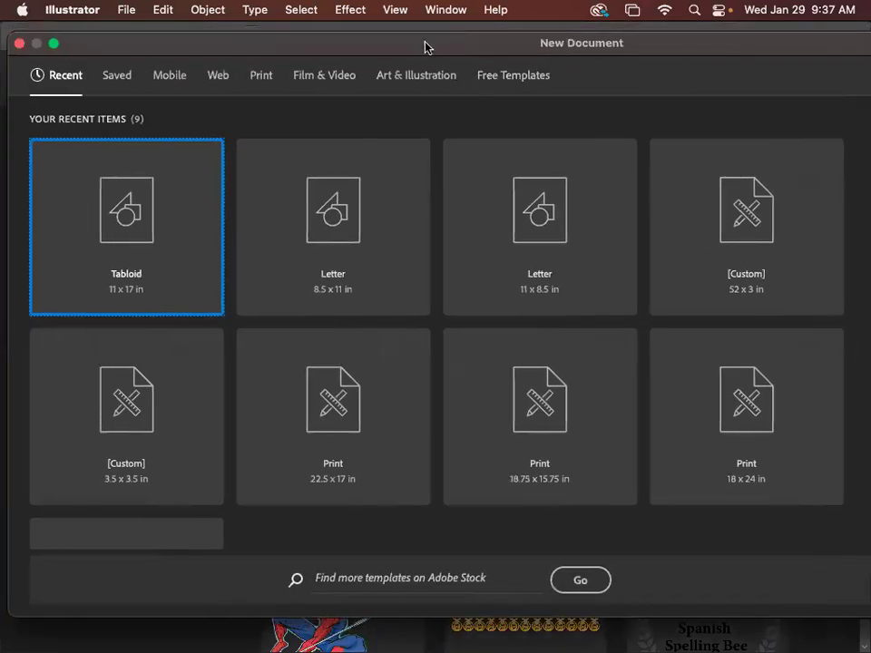
click(175, 72)
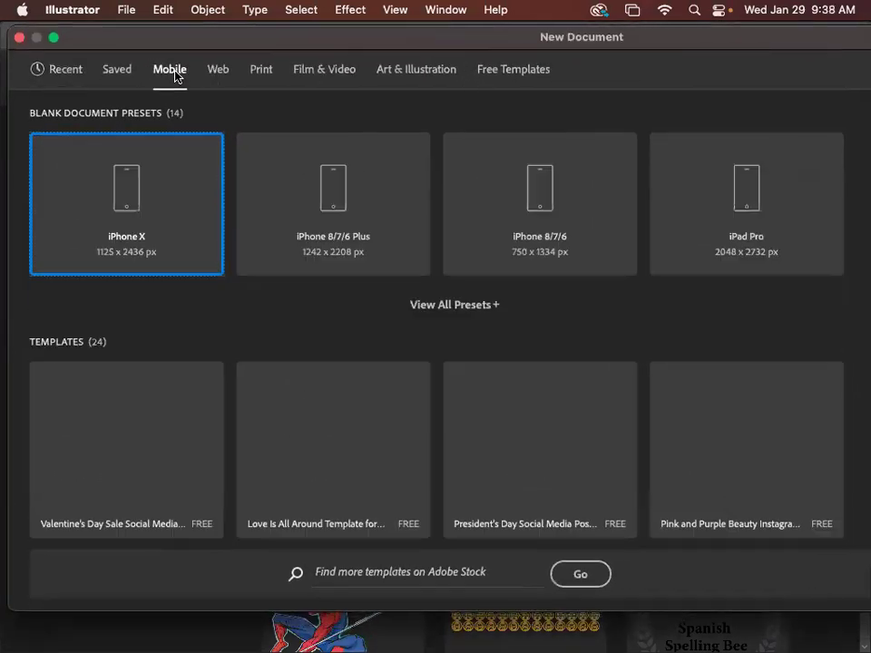
drag(277, 39, 261, 34)
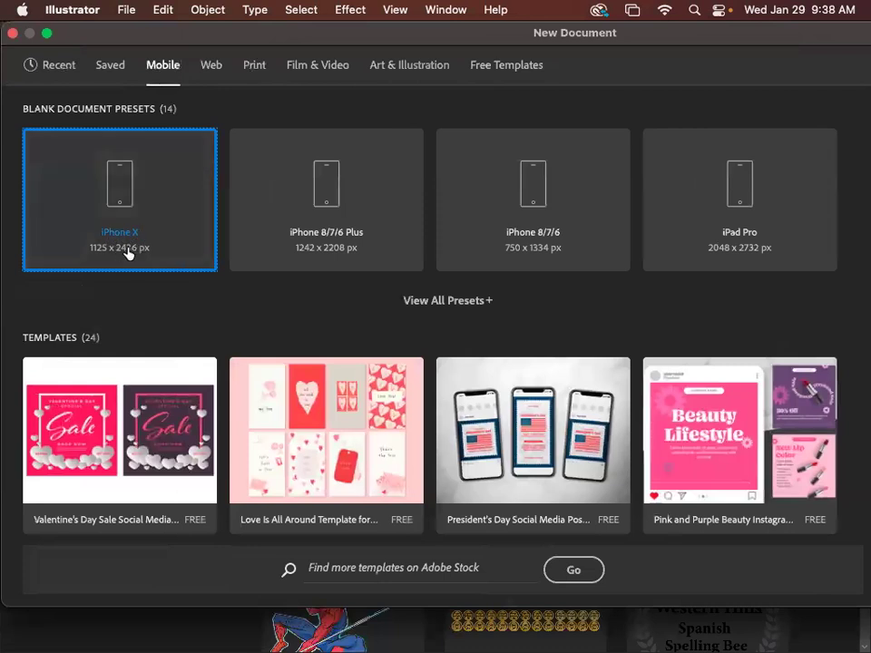
scroll(544, 399, down, 3)
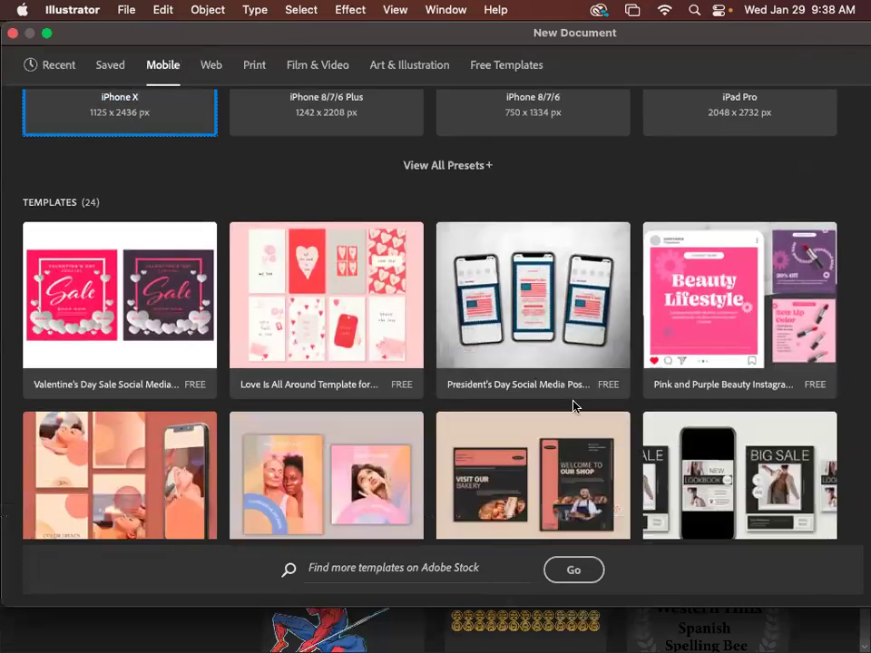
scroll(573, 406, down, 4)
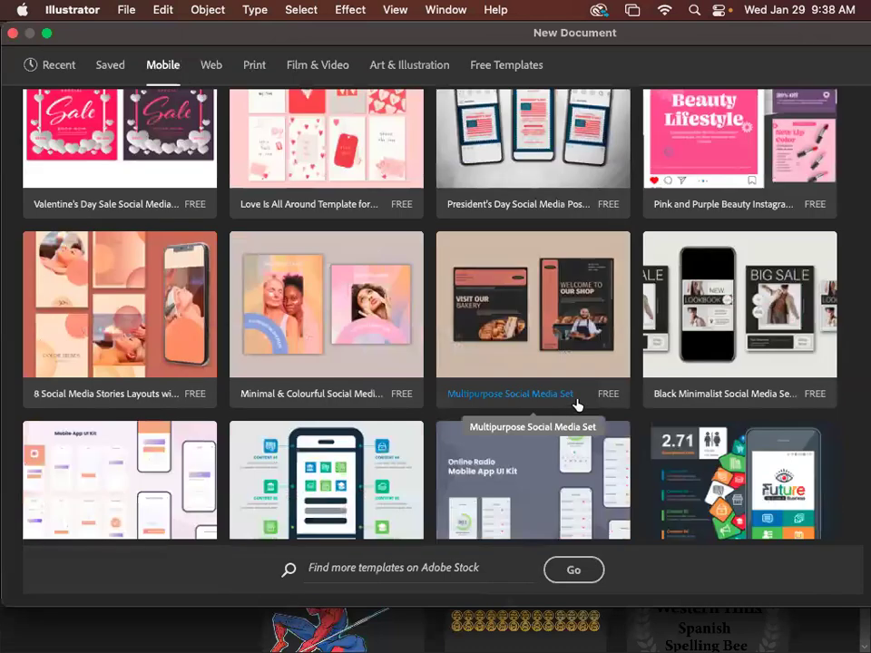
scroll(574, 405, down, 2)
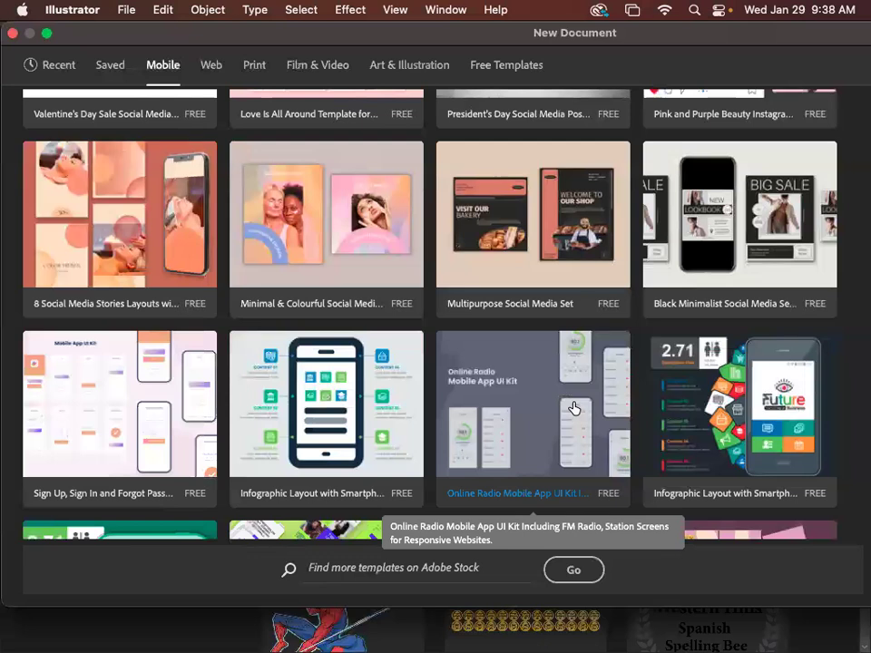
Open the free Mobile template "8 Social Media Stories Layouts with Circles and Warm Gradients" and dismiss the missing fonts notice without replacing fonts.
scroll(573, 408, up, 1)
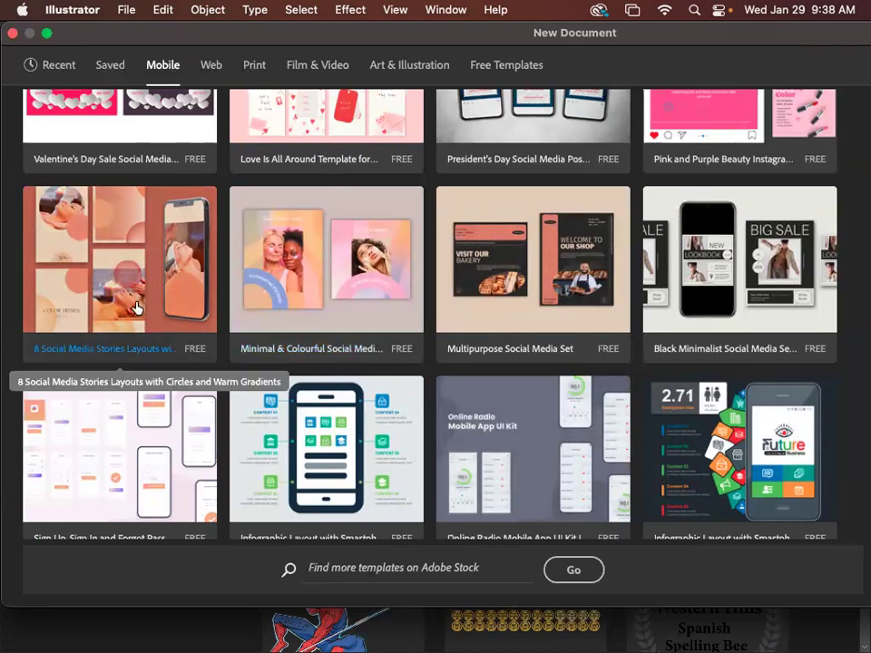
scroll(146, 326, up, 3)
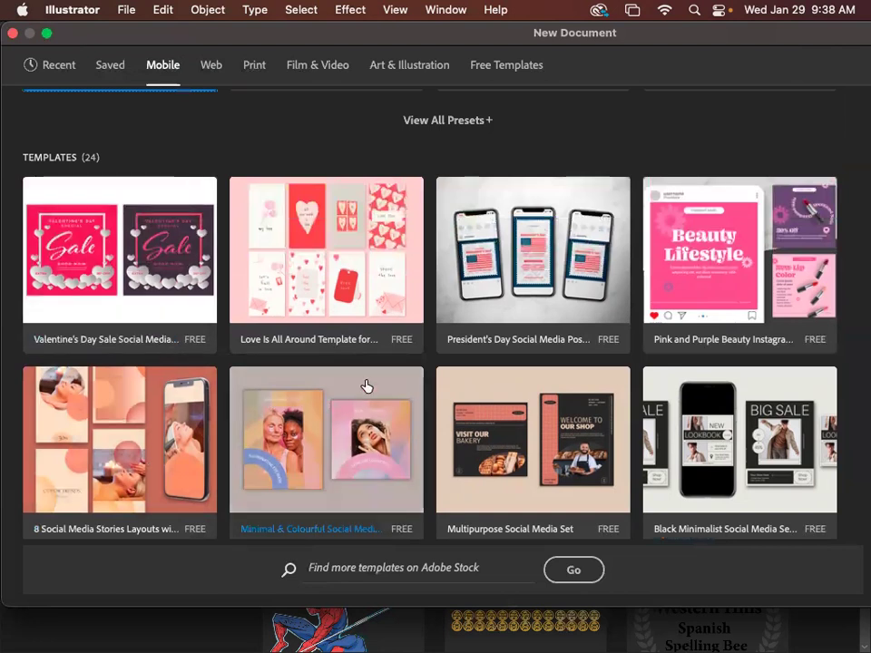
scroll(365, 384, up, 4)
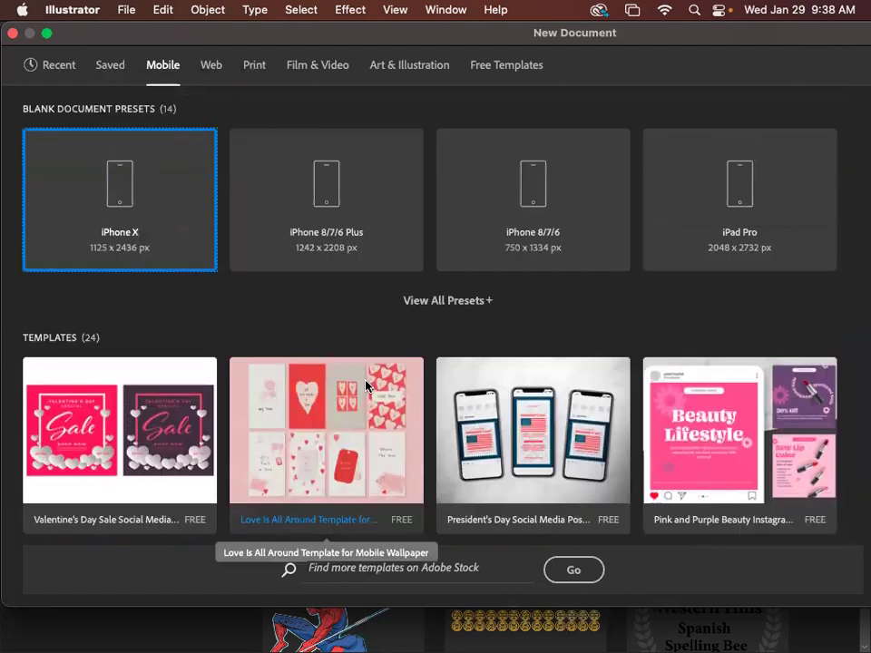
scroll(365, 385, down, 3)
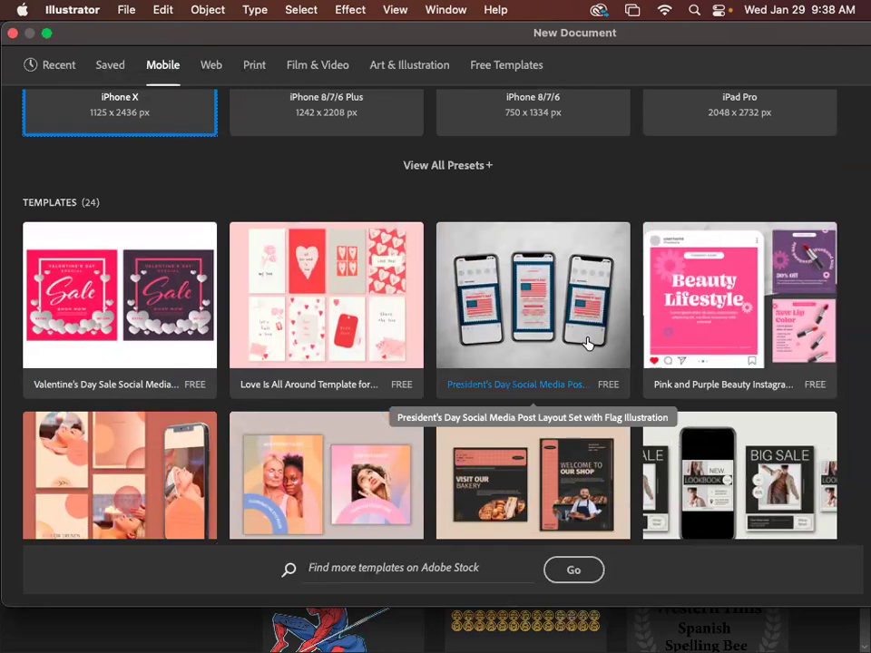
scroll(587, 355, down, 2)
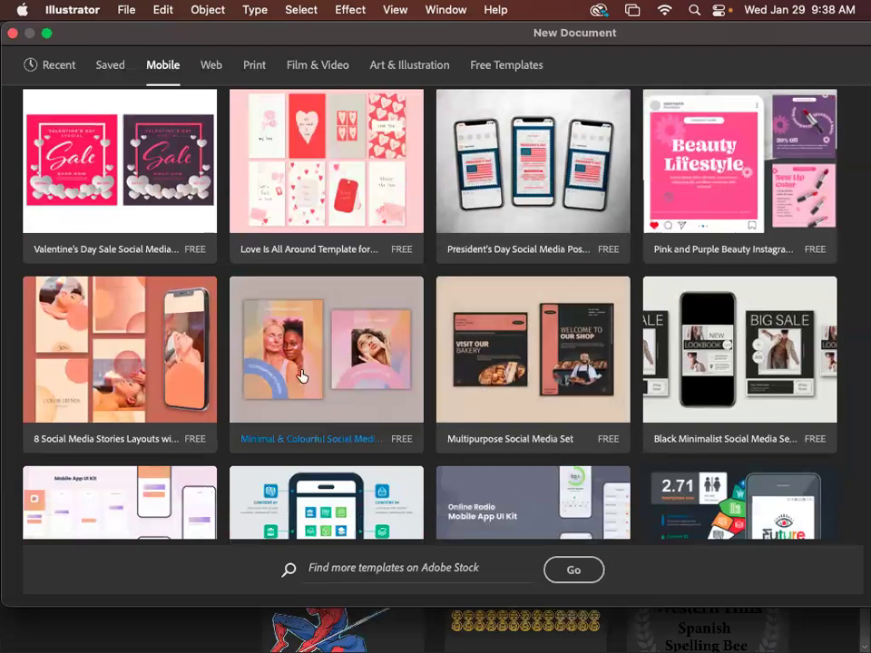
click(137, 352)
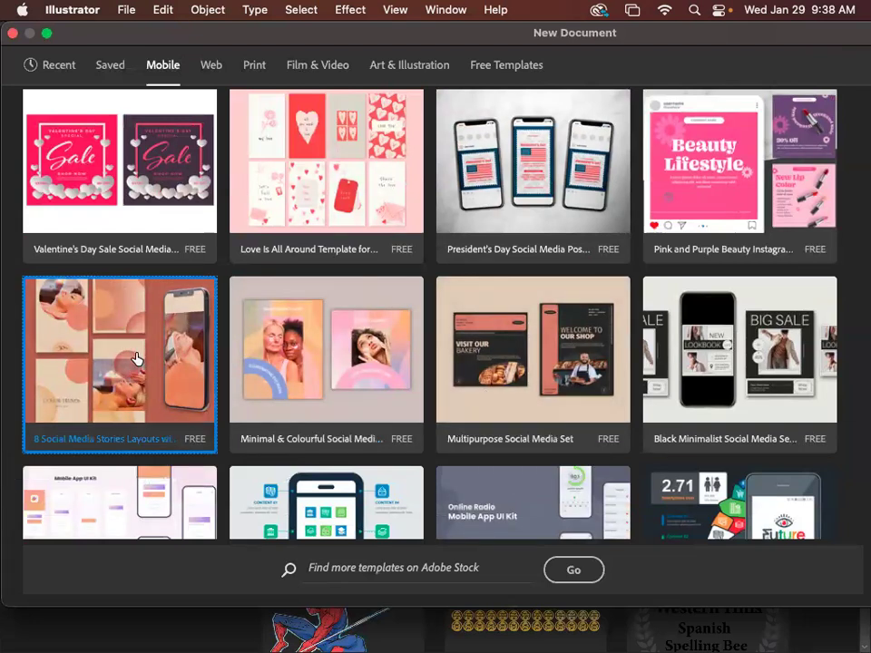
double_click(136, 358)
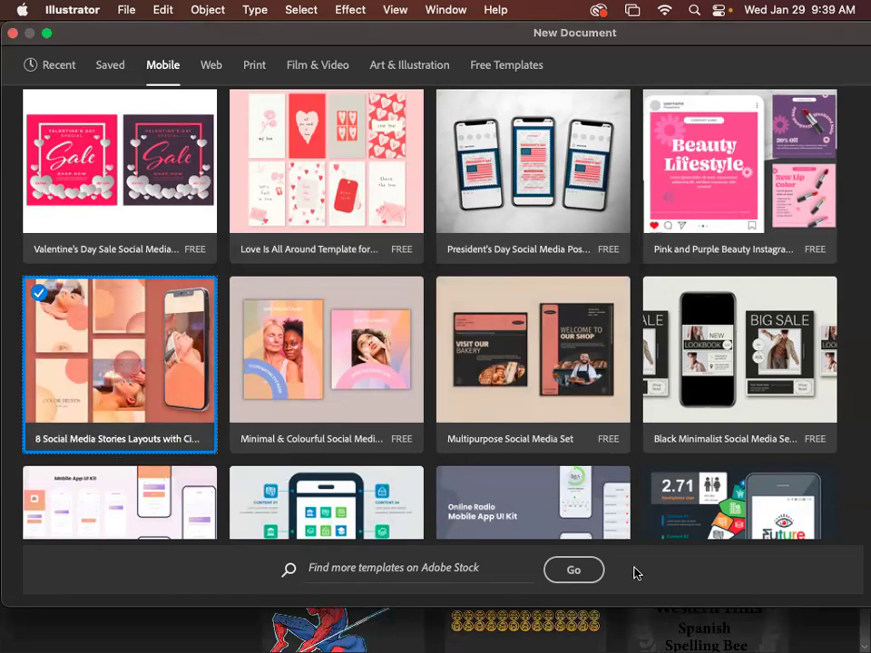
double_click(173, 372)
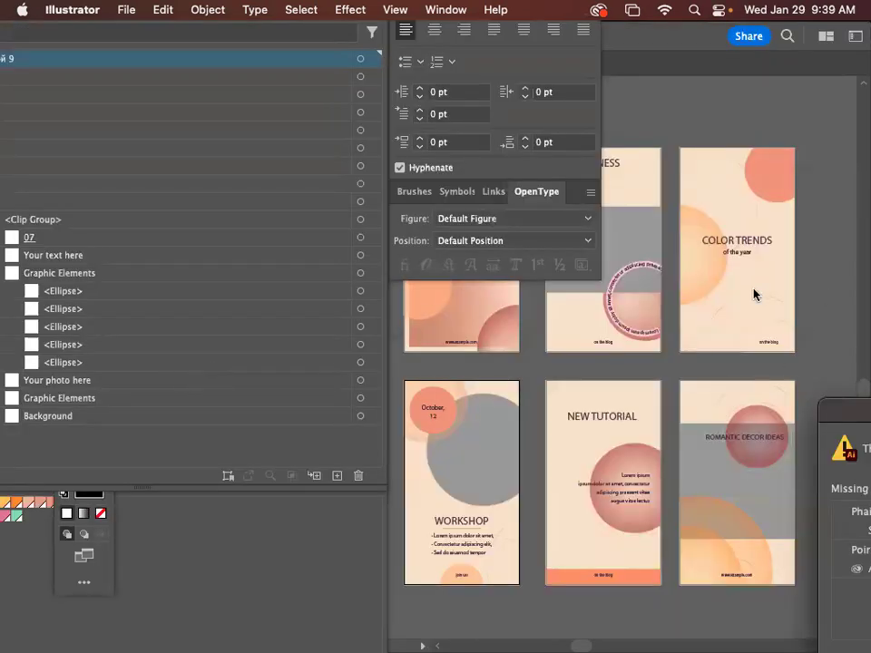
drag(850, 412, 588, 347)
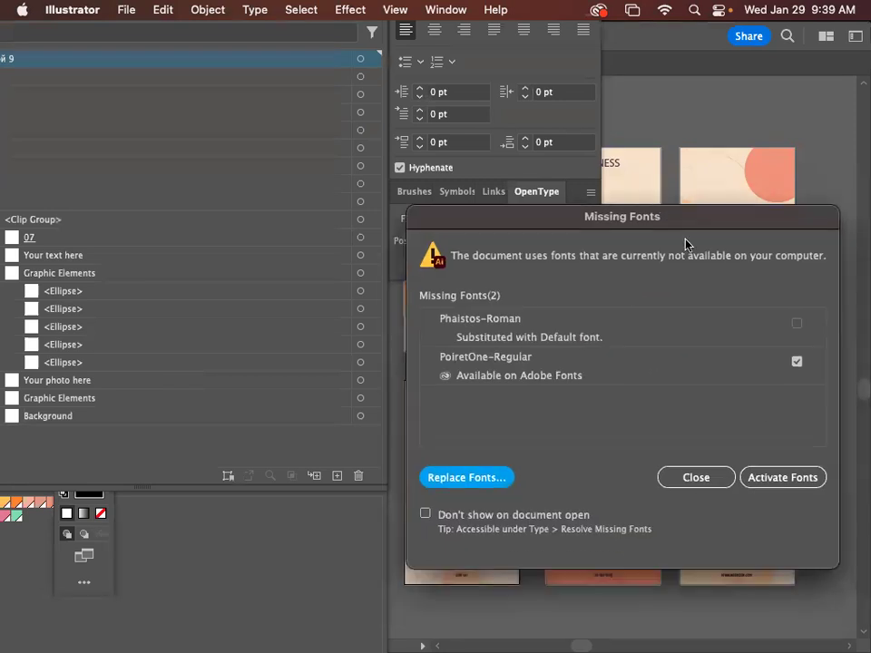
click(714, 480)
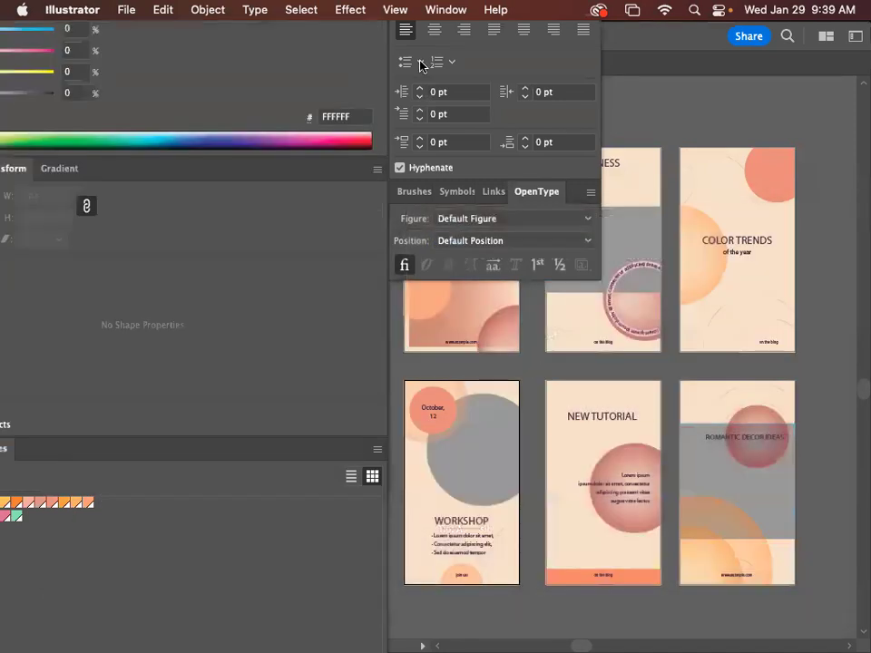
Move the floating Color and Paragraph panels lower and reposition the Illustrator window so the story artboards are uncovered.
drag(635, 40, 862, 88)
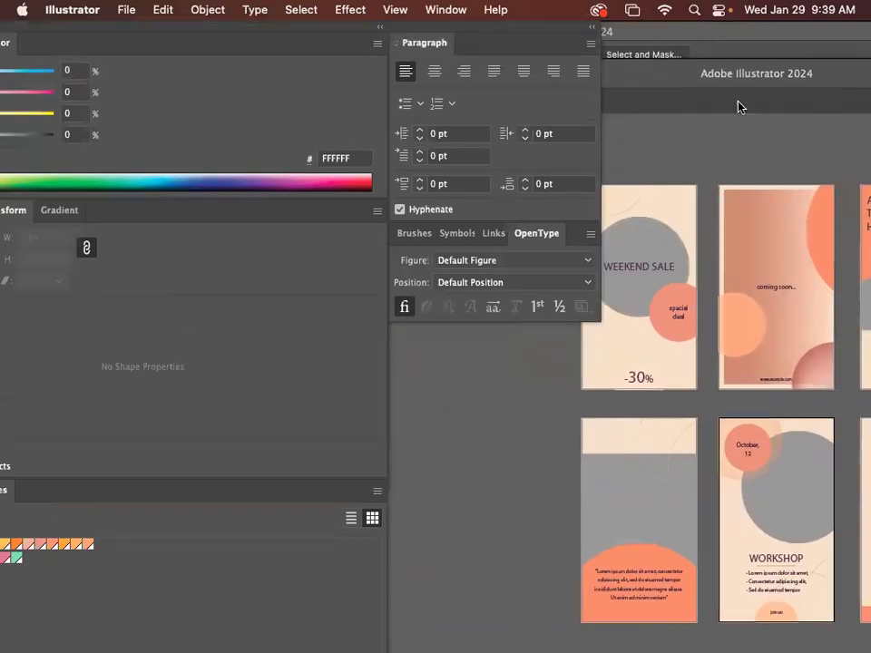
key(super+y)
key(super+y)
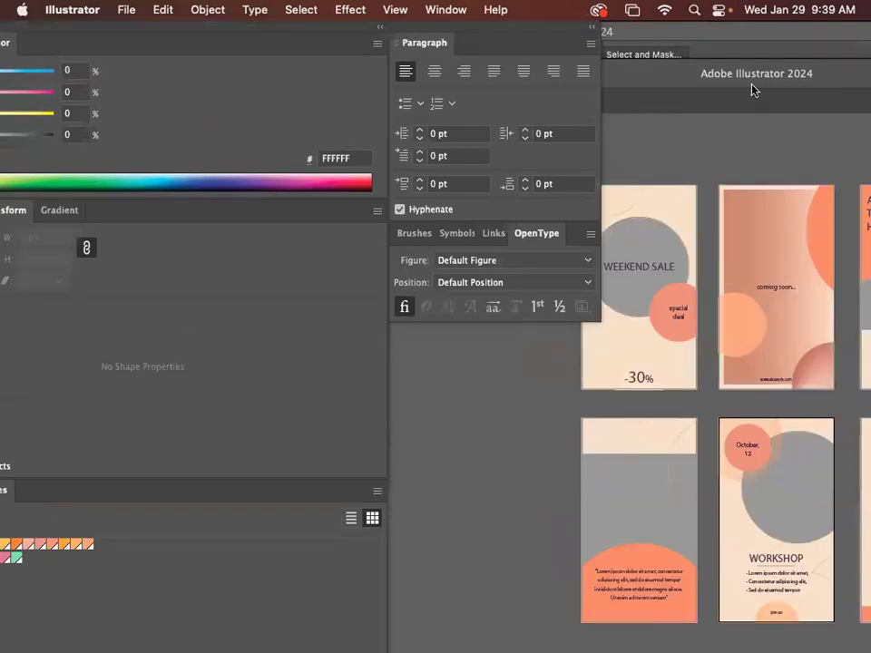
drag(514, 26, 811, 497)
drag(684, 82, 470, 44)
drag(658, 42, 549, 35)
Select the "ADD COZINESS TO YOUR HOME" layout, clear the selection, and examine both rows of story artboards.
click(709, 188)
click(604, 246)
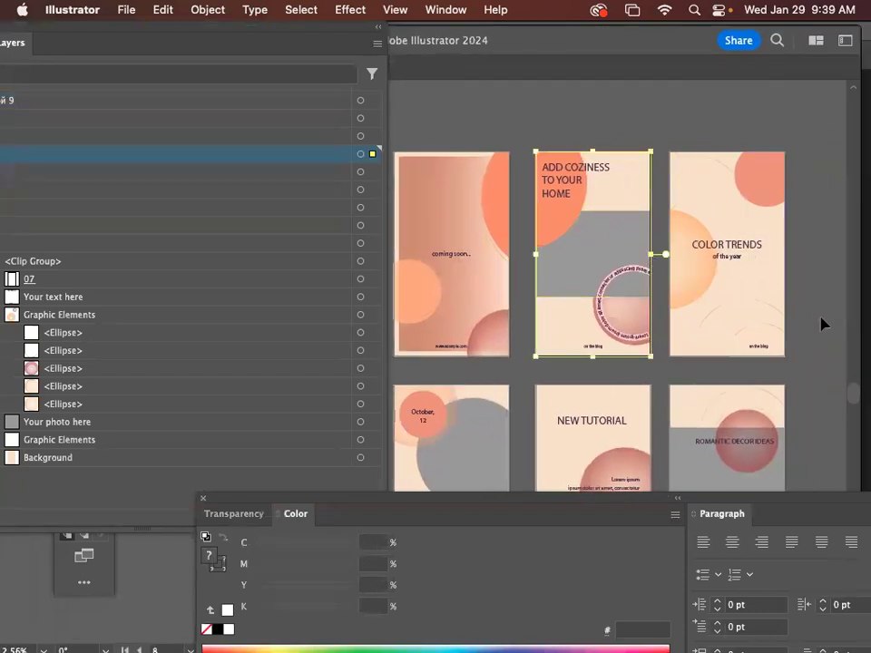
click(822, 324)
scroll(792, 319, up, 10)
scroll(792, 318, down, 10)
scroll(791, 317, down, 5)
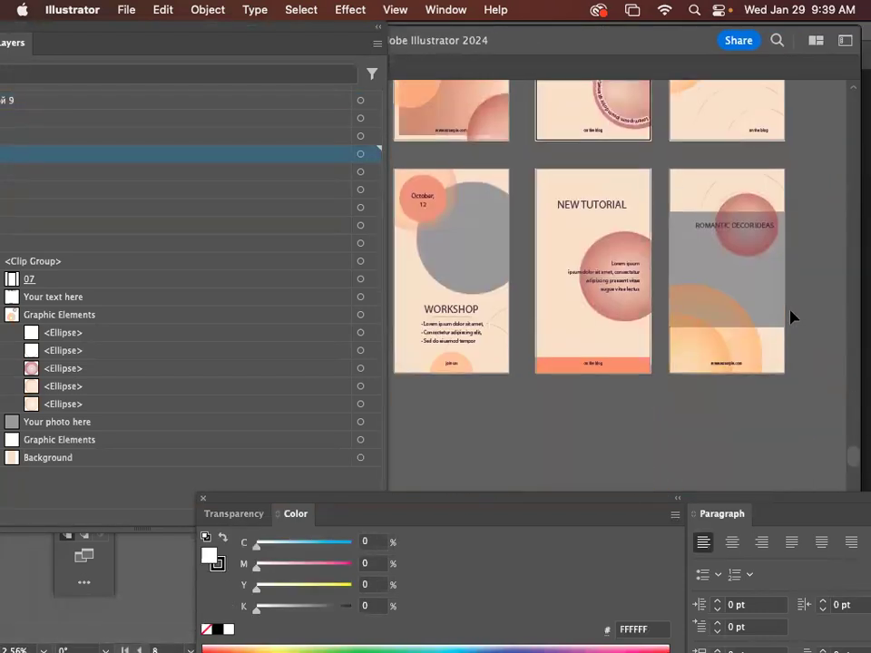
scroll(794, 309, up, 4)
scroll(530, 233, up, 1)
Select the "coming soon..." layout, move the Layers panel aside to uncover the first artboards, and clear the selection.
click(488, 198)
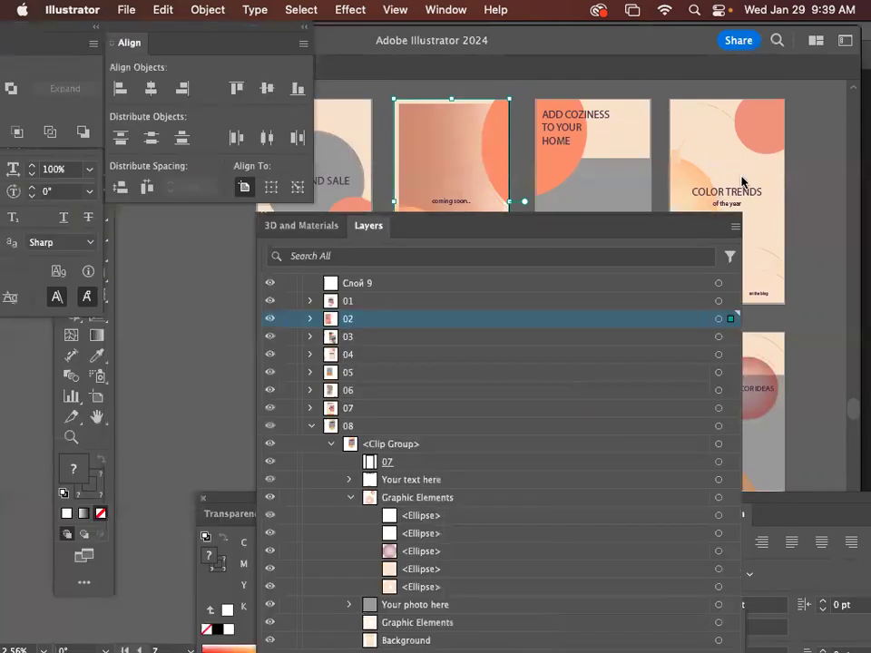
drag(426, 225, 682, 162)
click(180, 459)
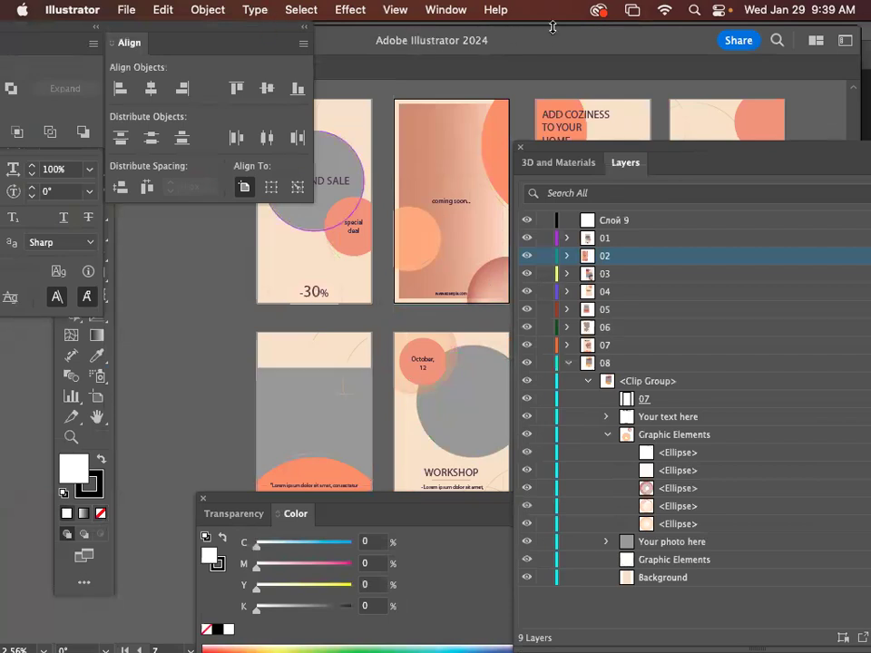
Lower the Illustrator window to switch to Photoshop, move its Layers panel off IMG_1750.JPG, and bring IMG_1736.JPG to the front.
drag(540, 38, 526, 128)
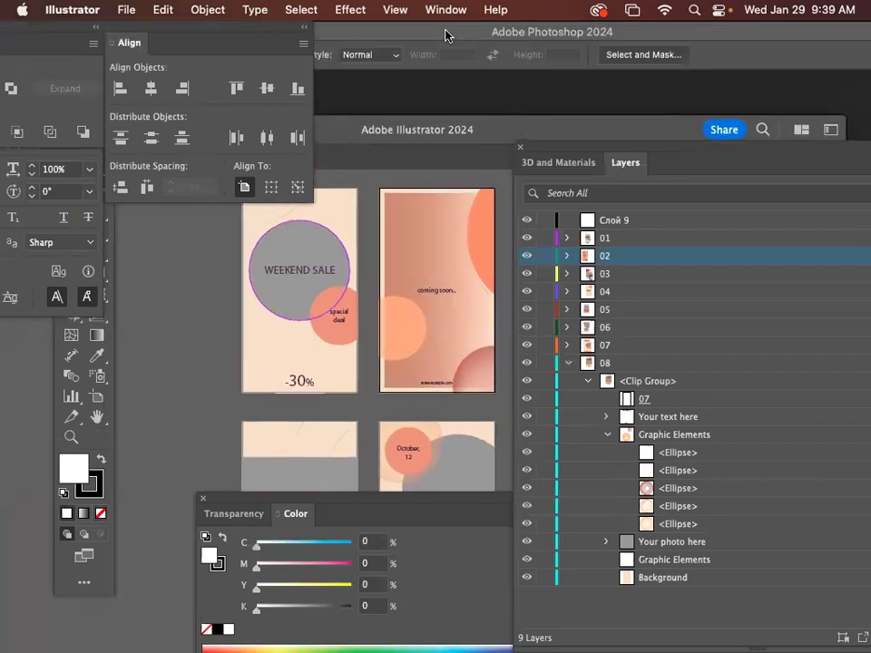
click(444, 34)
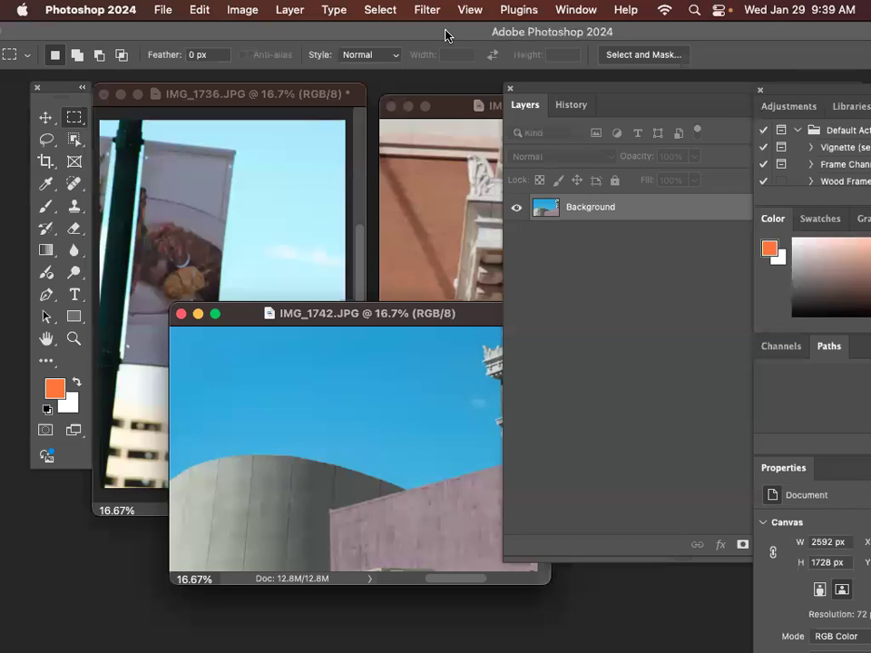
click(446, 103)
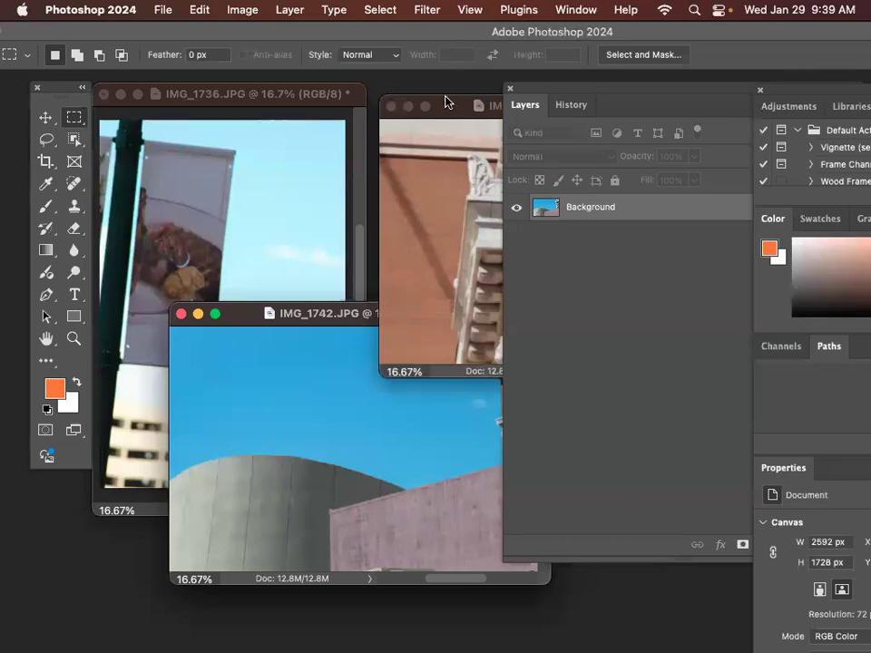
drag(546, 93, 524, 220)
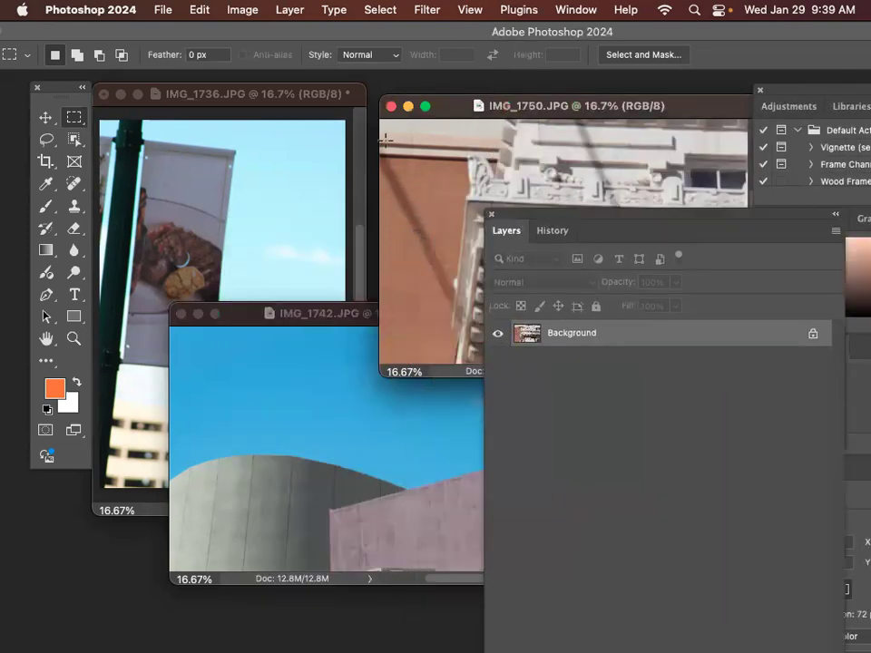
click(269, 92)
Move the Photoshop window lower and aside, and switch to the Finder window listing the recent photos.
mouse_move(249, 638)
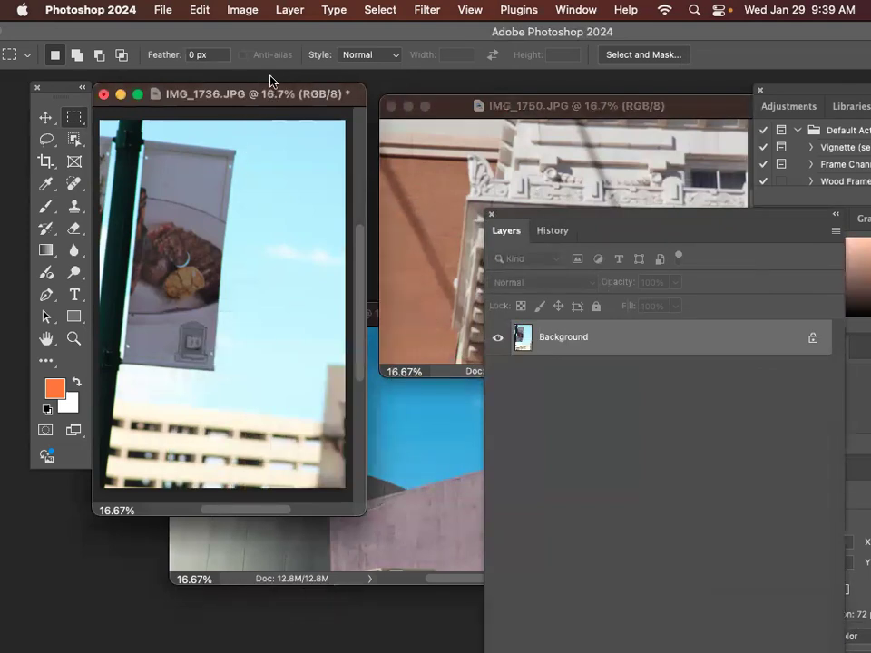
drag(287, 31, 546, 279)
click(376, 48)
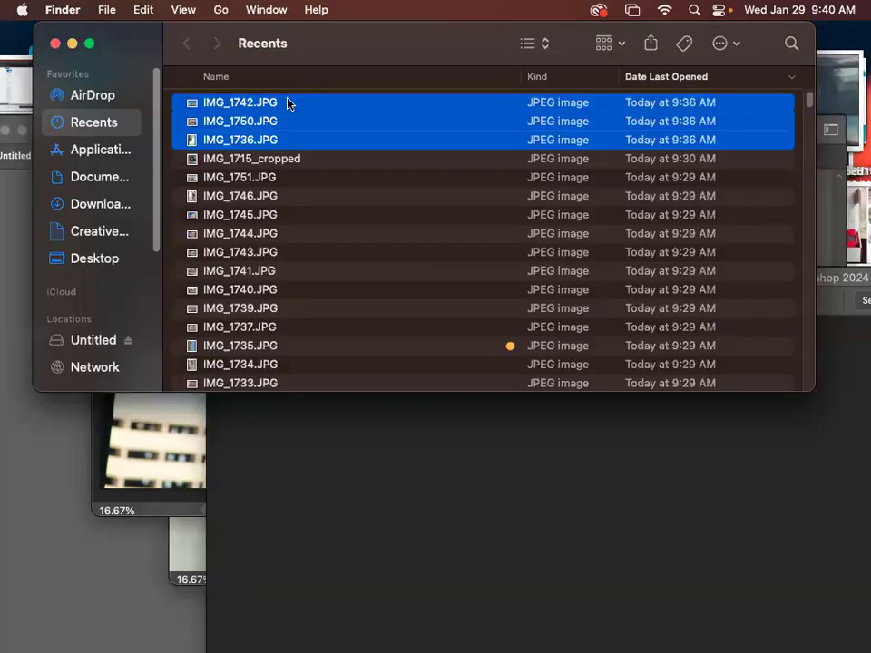